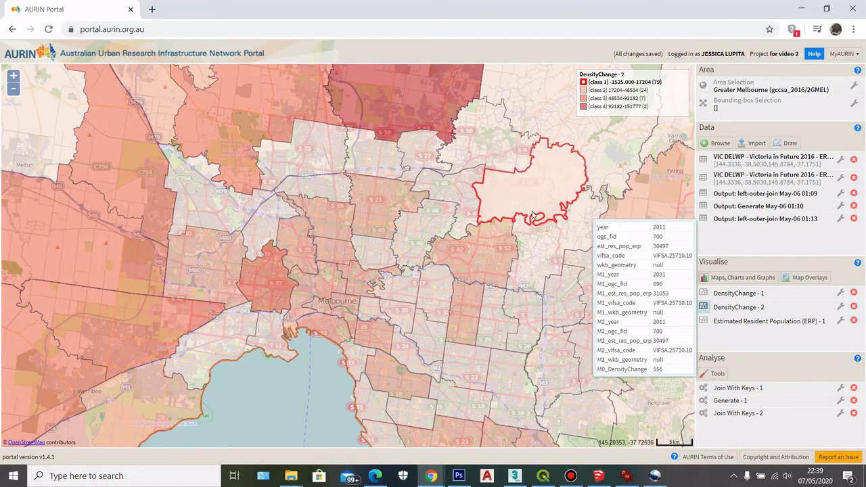
{"action": "left_click", "coordinate": [397, 203]}
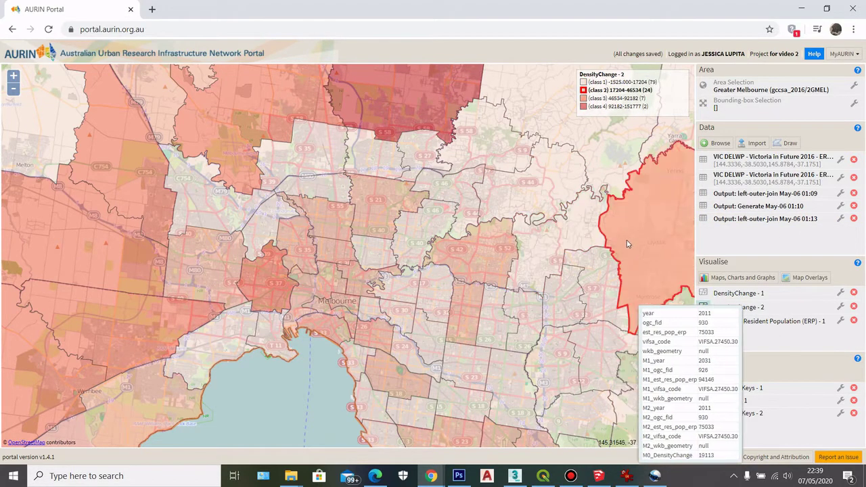
{"action": "left_click_drag", "start_coordinate": [457, 176], "coordinate": [533, 208]}
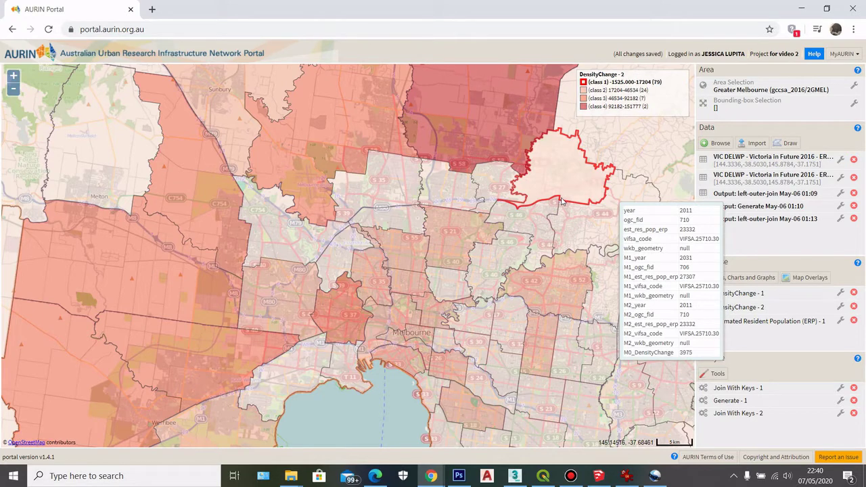
{"action": "left_click", "coordinate": [840, 221]}
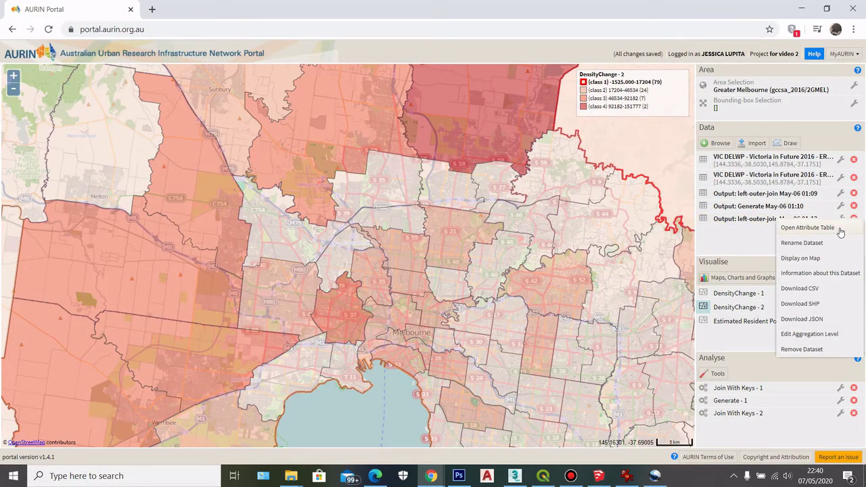
{"action": "left_click", "coordinate": [764, 289]}
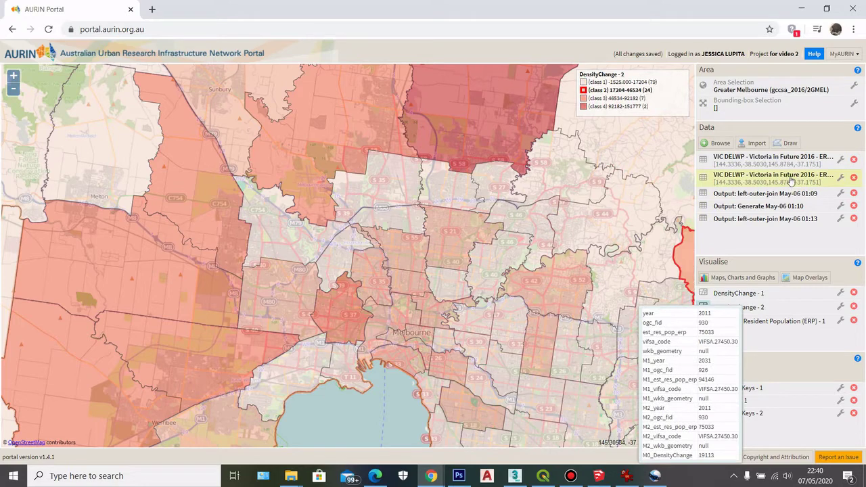
- Download the first VIC DELWP - Victoria in Future 2016 dataset as SHP
{"action": "left_click", "coordinate": [840, 161]}
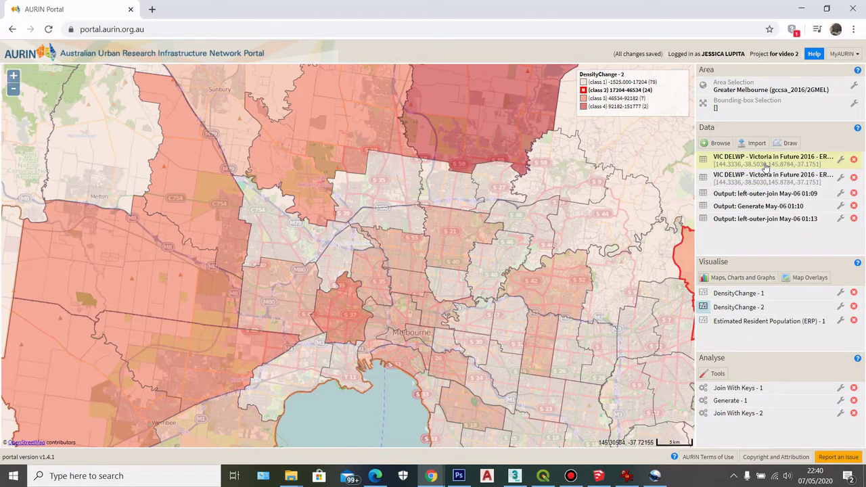
{"action": "left_click", "coordinate": [836, 166]}
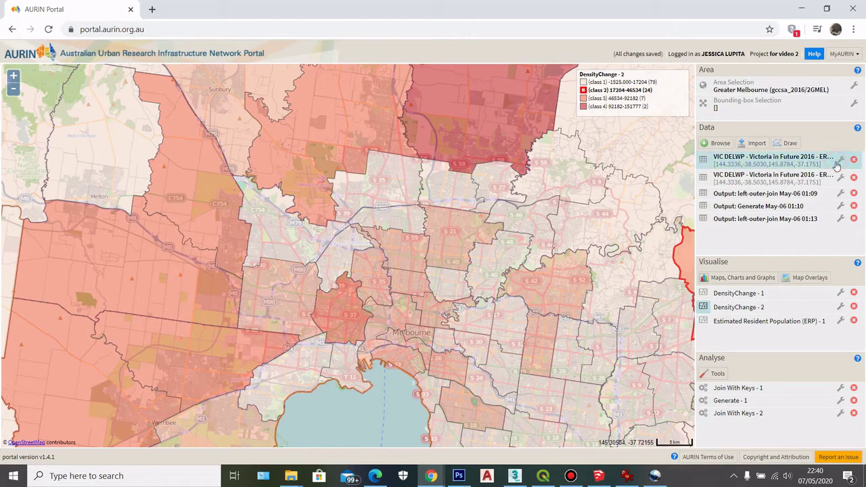
{"action": "left_click", "coordinate": [841, 161]}
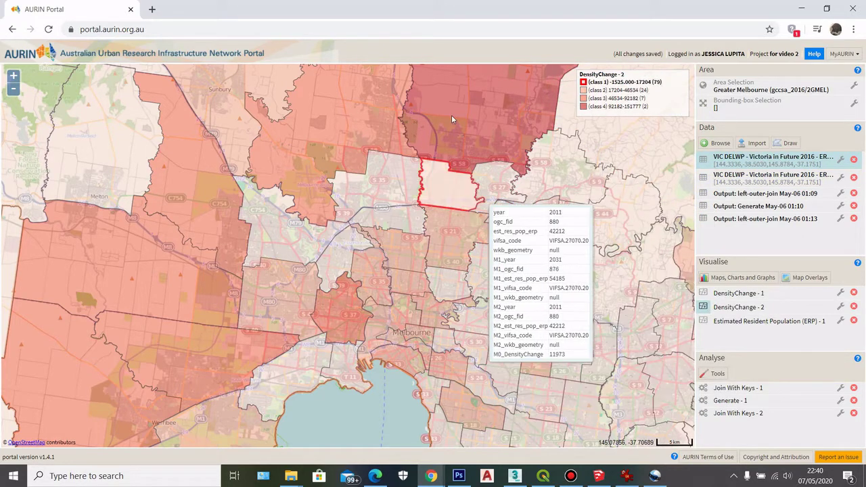
{"action": "left_click", "coordinate": [841, 159]}
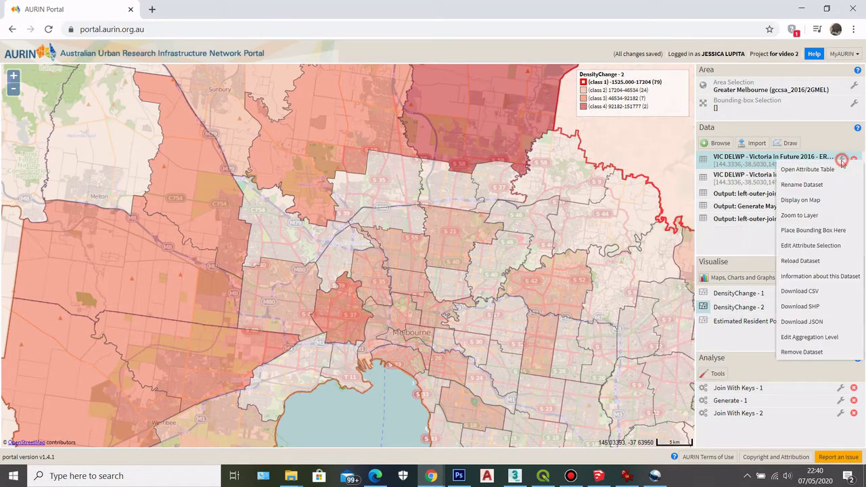
{"action": "left_click", "coordinate": [809, 304]}
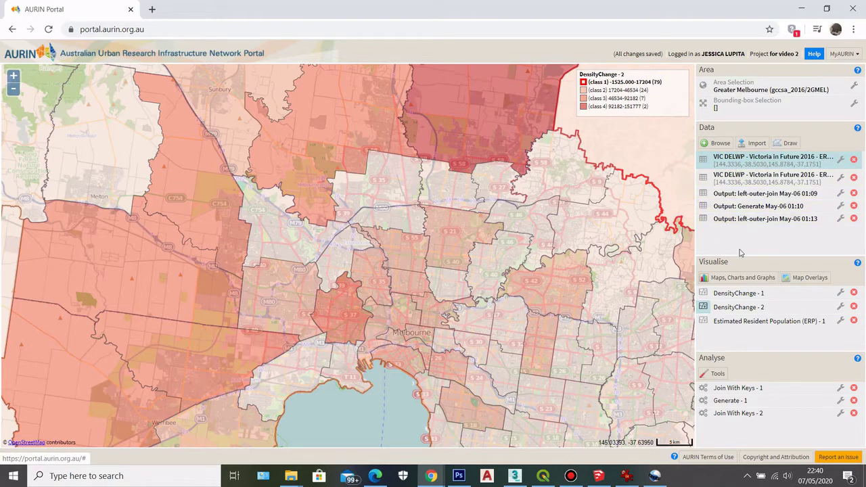
- Go to the Mapbox website in a new browser tab and open Mapbox Studio from the account
{"action": "left_click", "coordinate": [153, 8]}
{"action": "type", "text": "mapb"}
{"action": "key", "text": "Return"}
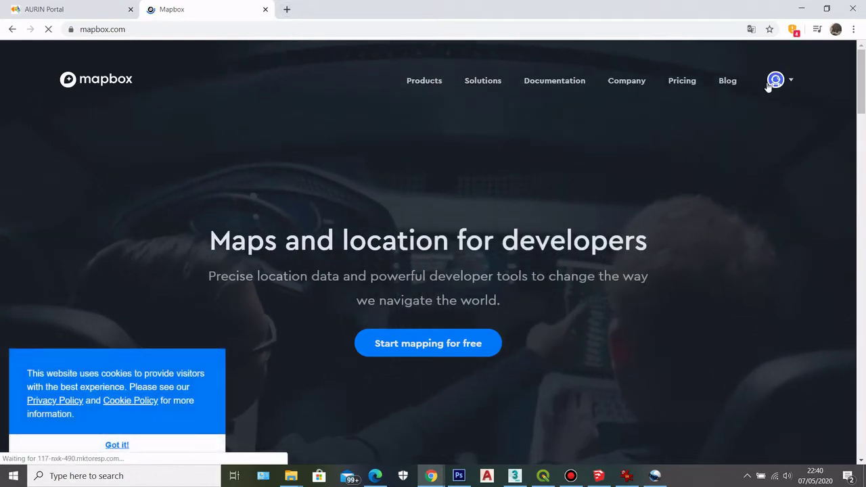
{"action": "left_click", "coordinate": [775, 80]}
{"action": "left_click", "coordinate": [734, 139]}
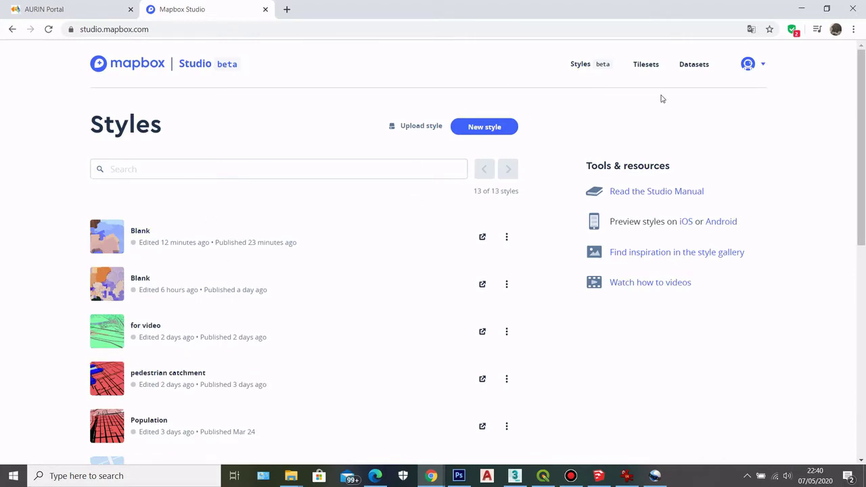
- Create a new tileset by uploading VIC_DELWP_-_Victoria_in_Future_2016_-_ERP_by_Household_Dwellings__VIFSA__2011-2031 (3).zip from the Downloads folder
{"action": "left_click", "coordinate": [653, 64]}
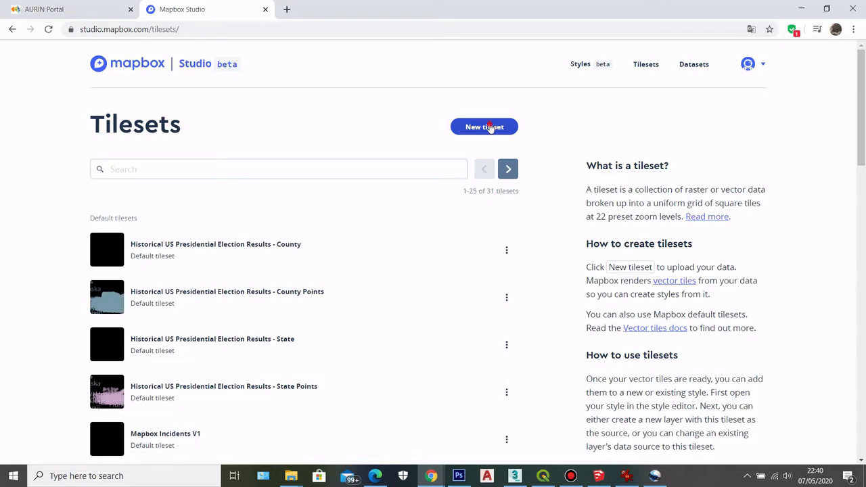
{"action": "left_click", "coordinate": [490, 128]}
{"action": "mouse_move", "coordinate": [298, 475]}
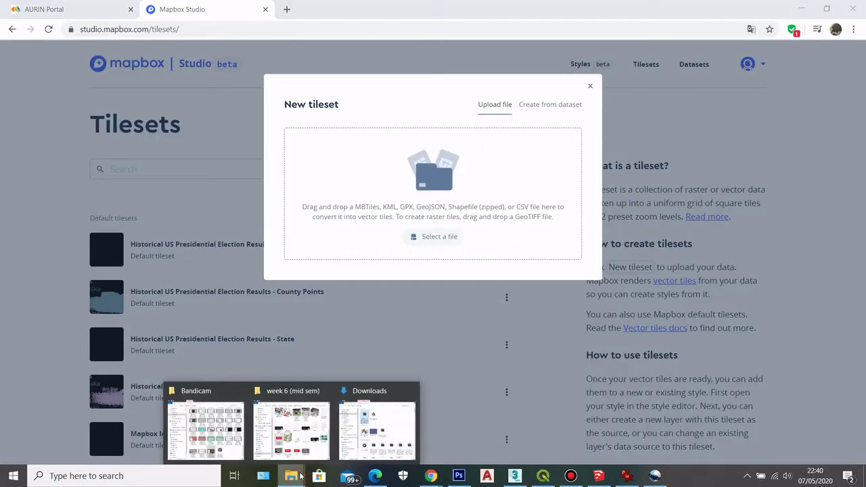
{"action": "left_click", "coordinate": [369, 444]}
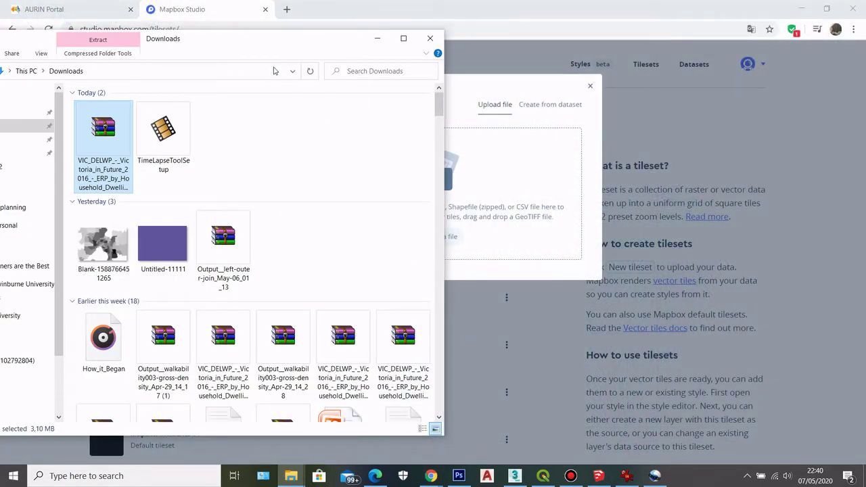
{"action": "left_click_drag", "start_coordinate": [313, 48], "coordinate": [241, 139]}
{"action": "left_click_drag", "start_coordinate": [42, 237], "coordinate": [493, 187]}
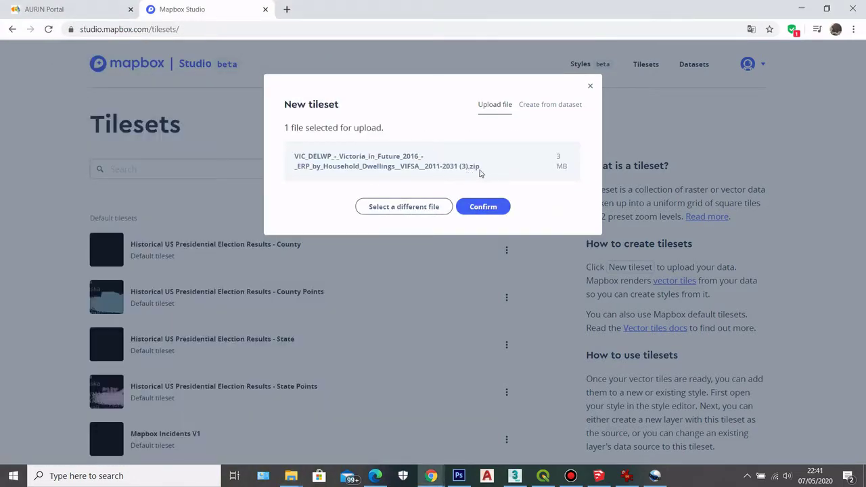
{"action": "left_click", "coordinate": [481, 207]}
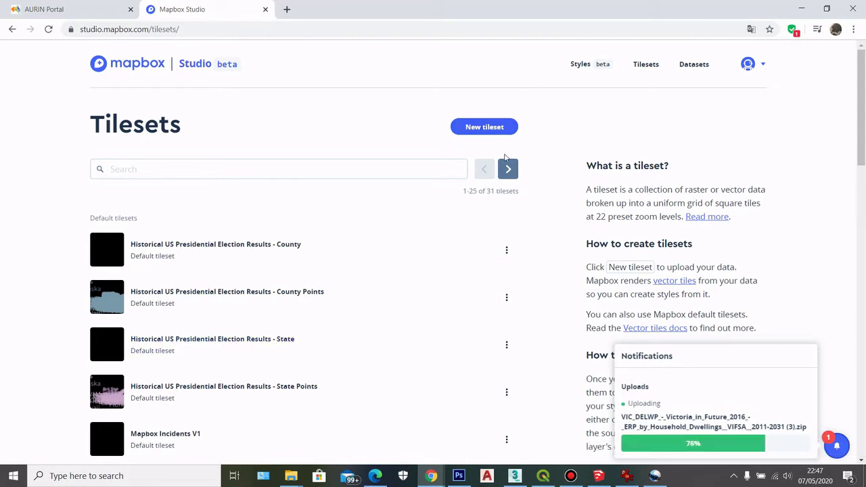
- Create another tileset by uploading Output__left-outer-join_May-06_01_13.zip from the Downloads folder
{"action": "left_click", "coordinate": [489, 127]}
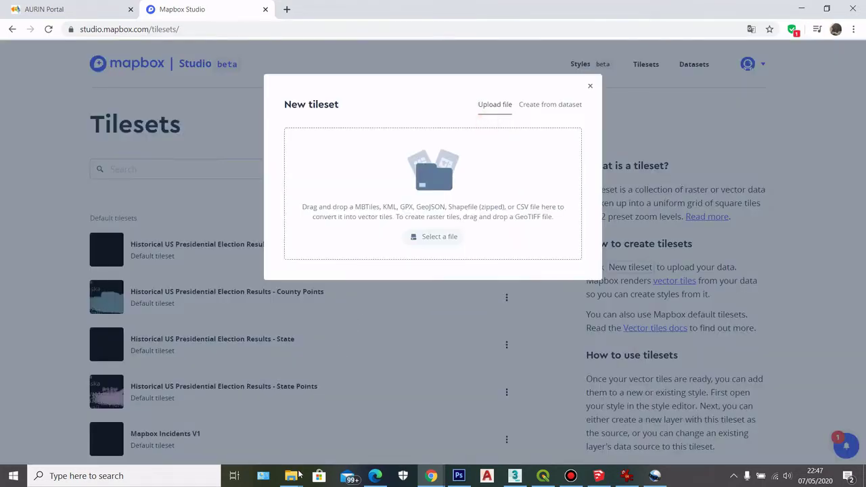
{"action": "mouse_move", "coordinate": [298, 475]}
{"action": "left_click", "coordinate": [377, 430]}
{"action": "left_click", "coordinate": [173, 261]}
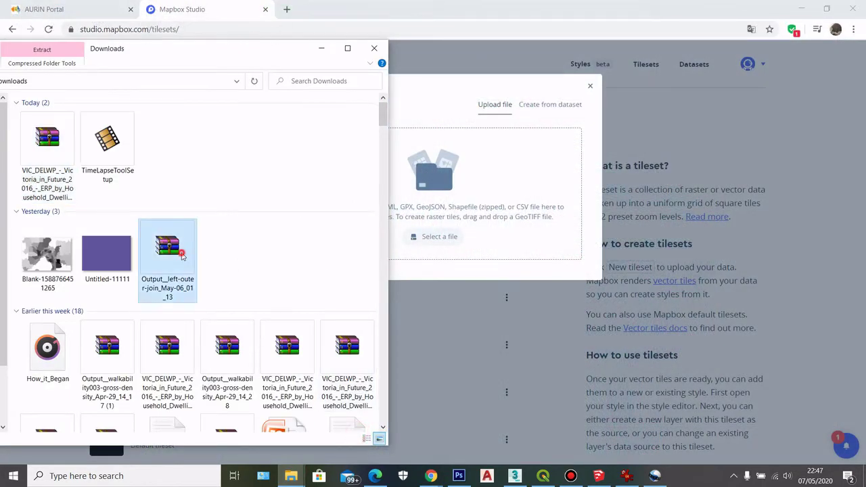
{"action": "left_click_drag", "start_coordinate": [172, 262], "coordinate": [497, 169]}
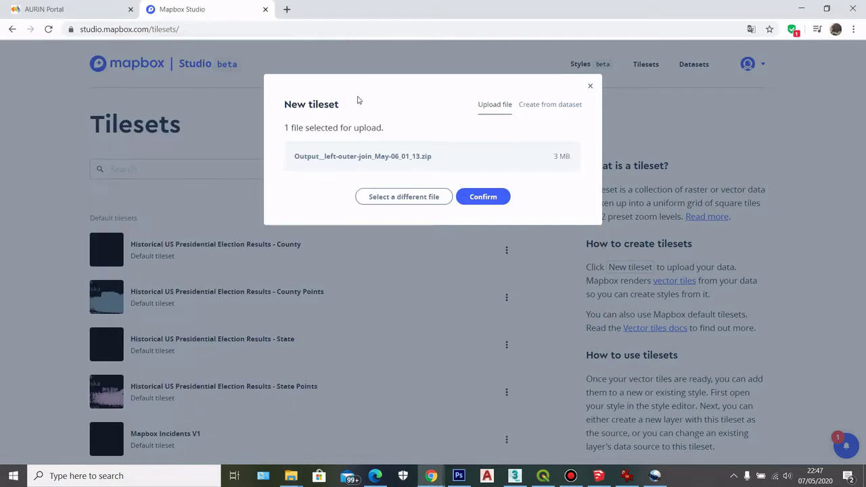
{"action": "left_click", "coordinate": [483, 197]}
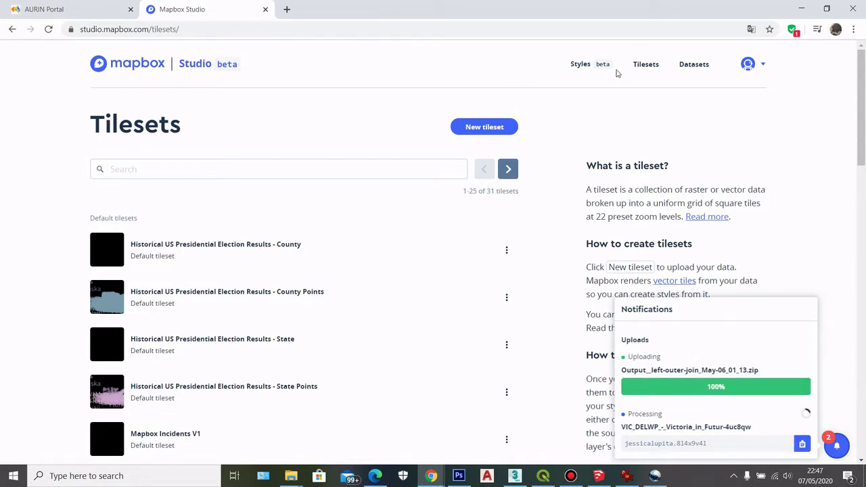
- Create a new map style from the Blank template and open it for customizing
{"action": "left_click", "coordinate": [584, 63]}
{"action": "left_click", "coordinate": [509, 126]}
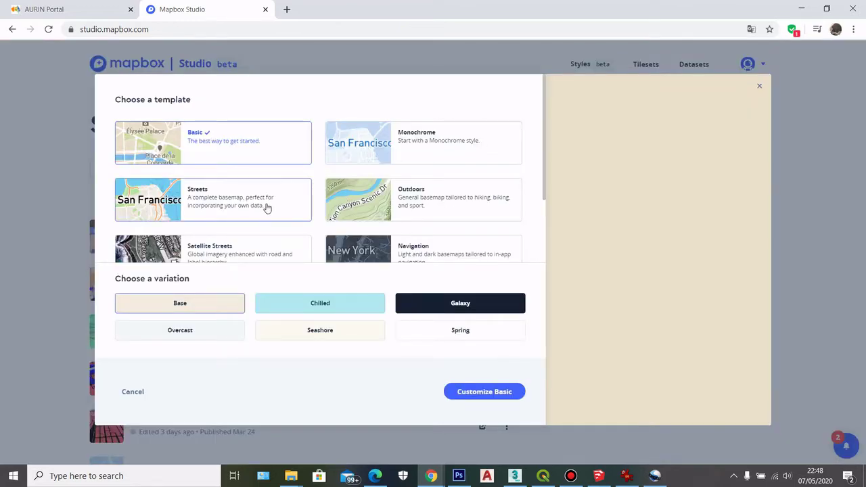
{"action": "scroll", "coordinate": [260, 210], "scroll_direction": "down", "scroll_amount": 2}
{"action": "left_click", "coordinate": [228, 219]}
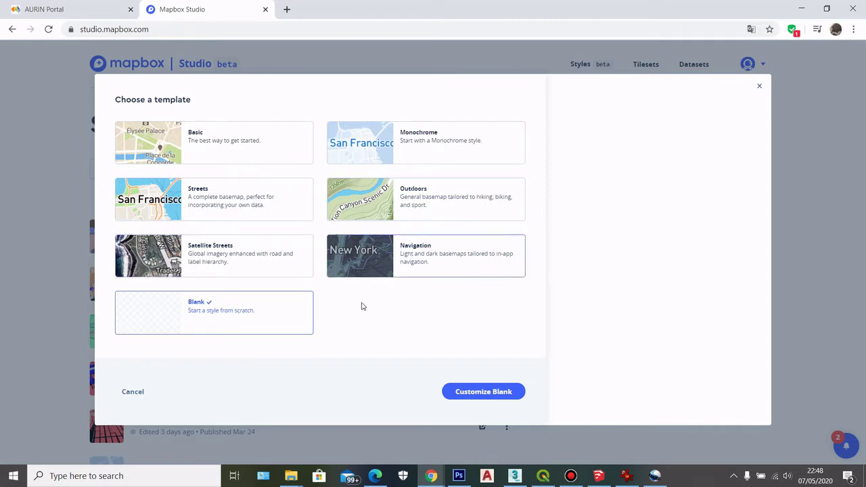
{"action": "left_click", "coordinate": [467, 393]}
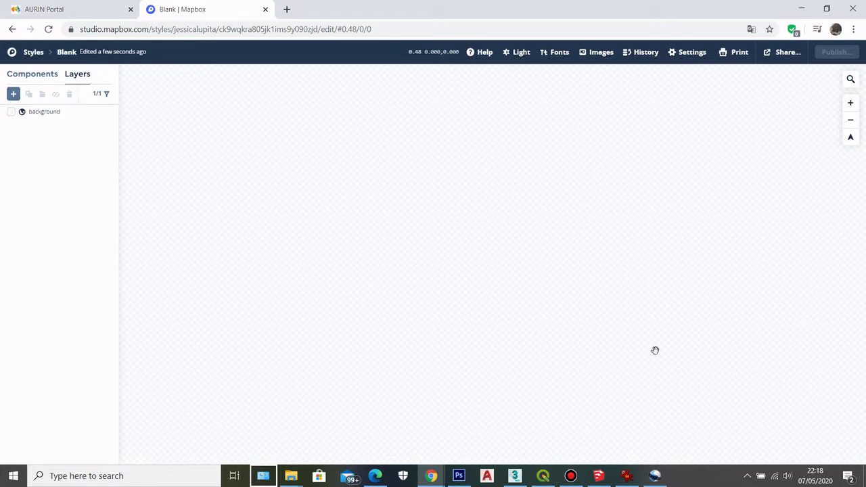
- Add a new layer to the style with Mapbox Satellite as its source
{"action": "left_click", "coordinate": [13, 94]}
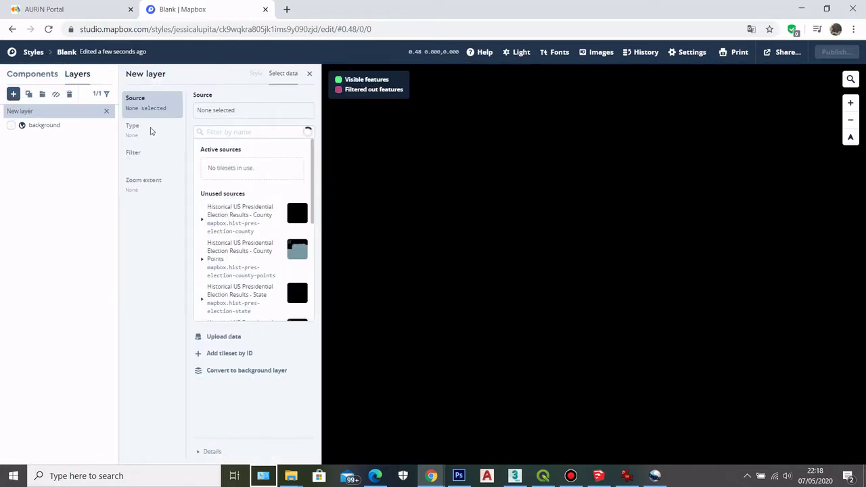
{"action": "scroll", "coordinate": [248, 221], "scroll_direction": "down", "scroll_amount": 1}
{"action": "scroll", "coordinate": [247, 220], "scroll_direction": "down", "scroll_amount": 3}
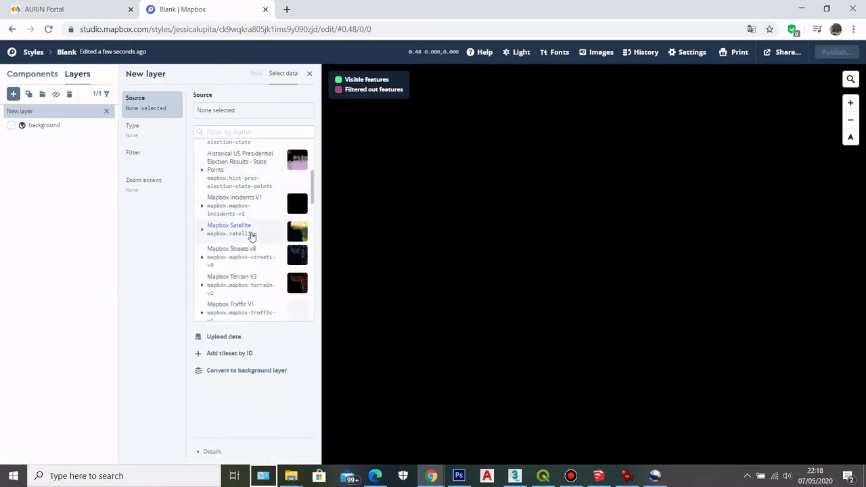
{"action": "scroll", "coordinate": [251, 242], "scroll_direction": "down", "scroll_amount": 1}
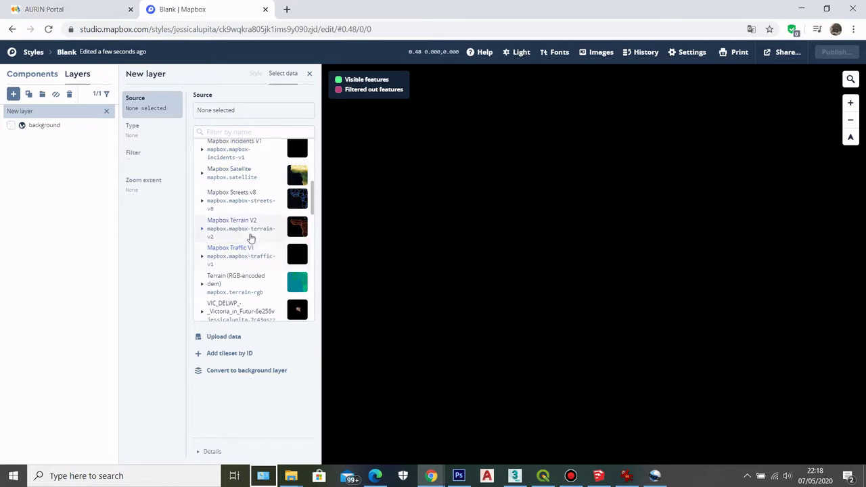
{"action": "left_click", "coordinate": [202, 175]}
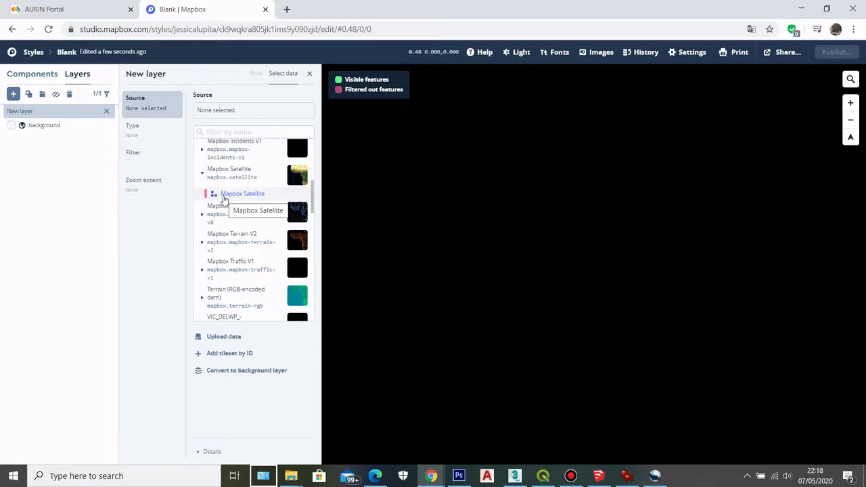
{"action": "left_click", "coordinate": [223, 196]}
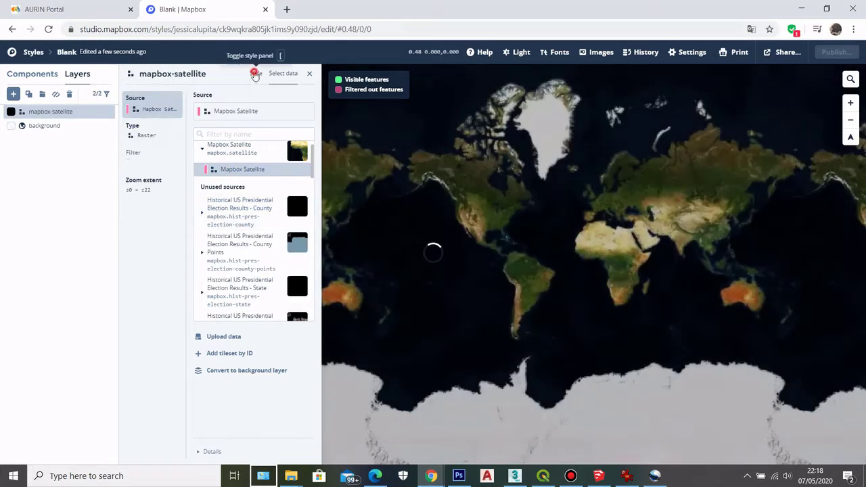
- Show the satellite layer's style settings and examine its imagery around Melbourne in close-up
{"action": "left_click", "coordinate": [256, 72]}
{"action": "scroll", "coordinate": [773, 306], "scroll_direction": "up", "scroll_amount": 5}
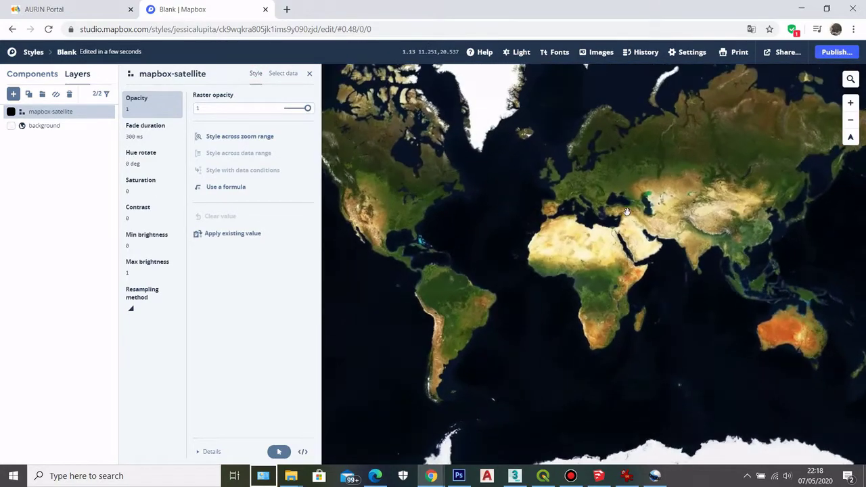
{"action": "scroll", "coordinate": [773, 307], "scroll_direction": "up", "scroll_amount": 10}
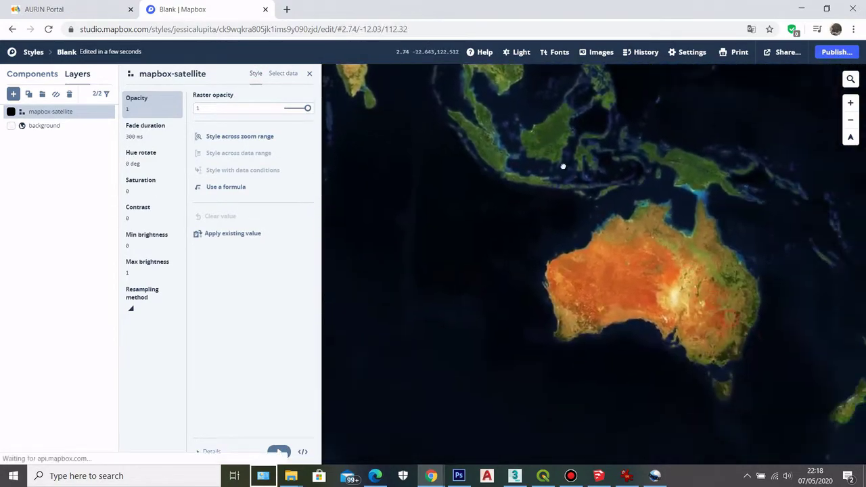
{"action": "scroll", "coordinate": [709, 336], "scroll_direction": "up", "scroll_amount": 4}
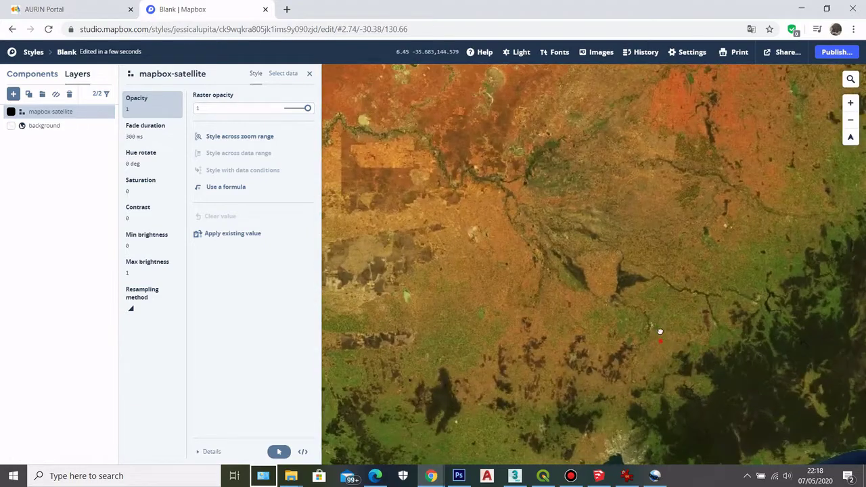
{"action": "scroll", "coordinate": [670, 260], "scroll_direction": "up", "scroll_amount": 9}
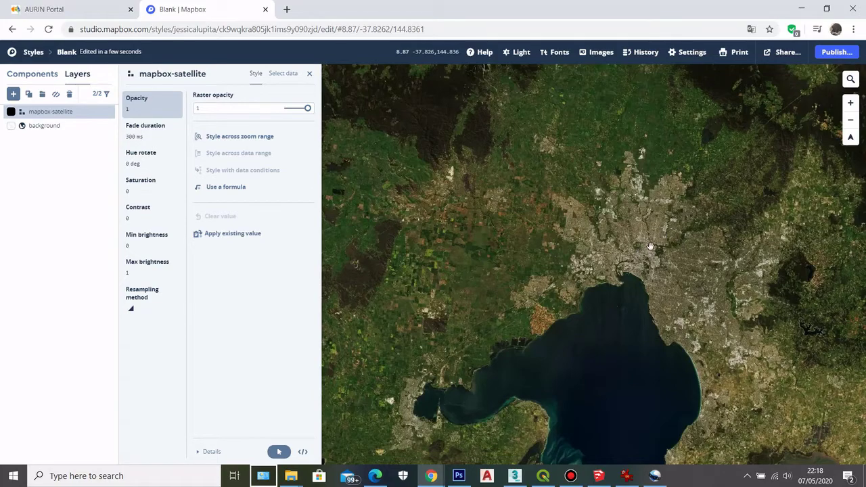
{"action": "scroll", "coordinate": [649, 247], "scroll_direction": "up", "scroll_amount": 5}
{"action": "scroll", "coordinate": [598, 213], "scroll_direction": "down", "scroll_amount": 2}
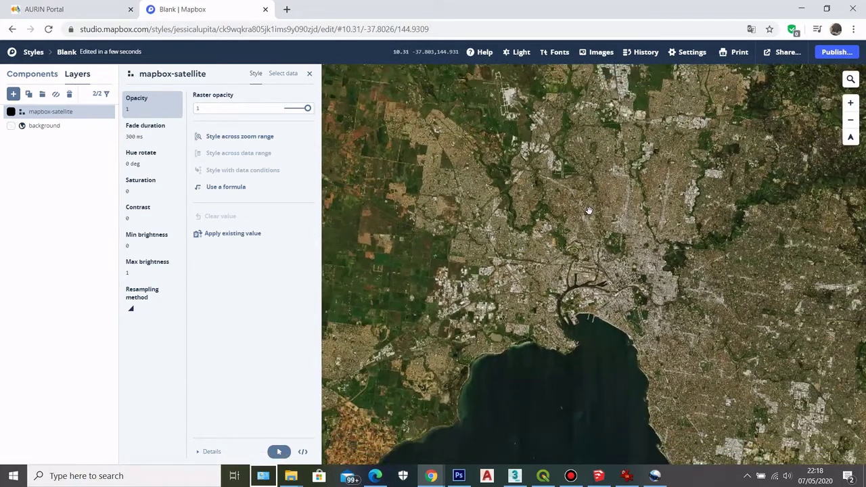
{"action": "scroll", "coordinate": [617, 422], "scroll_direction": "down", "scroll_amount": 1}
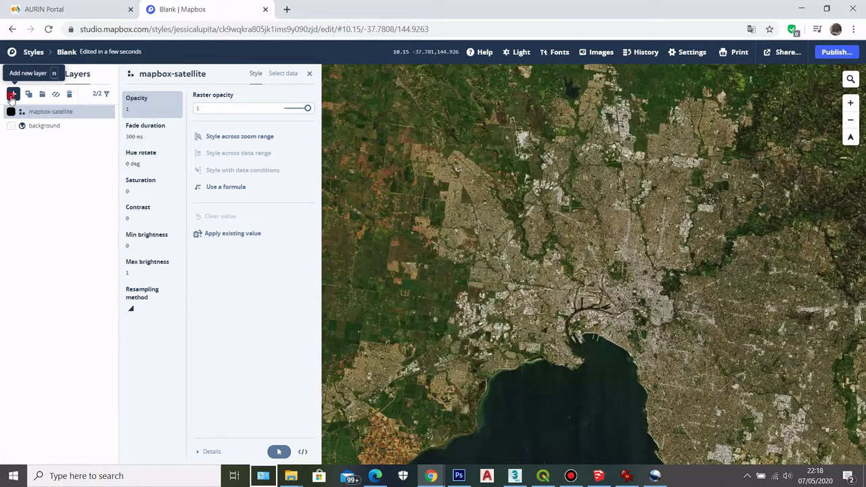
- Add a new layer to the style using the Output__left-outer-join_May-0-32jj9h tileset as its source
{"action": "left_click", "coordinate": [12, 94]}
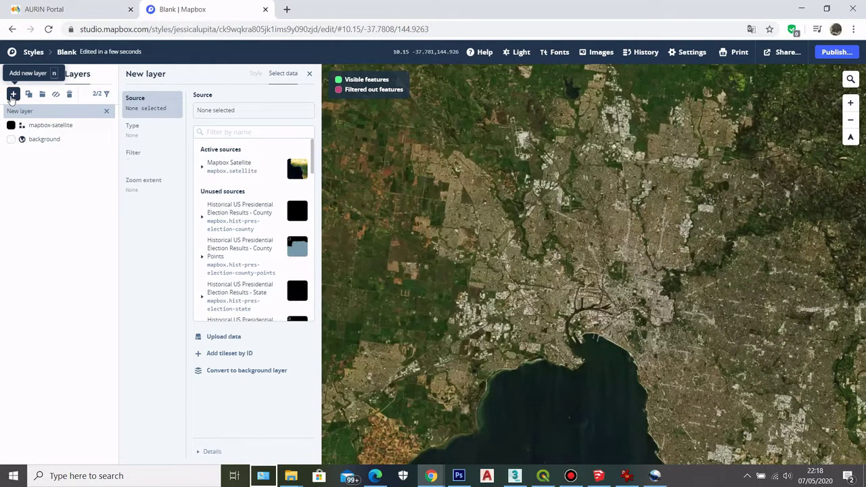
{"action": "scroll", "coordinate": [230, 243], "scroll_direction": "down", "scroll_amount": 1}
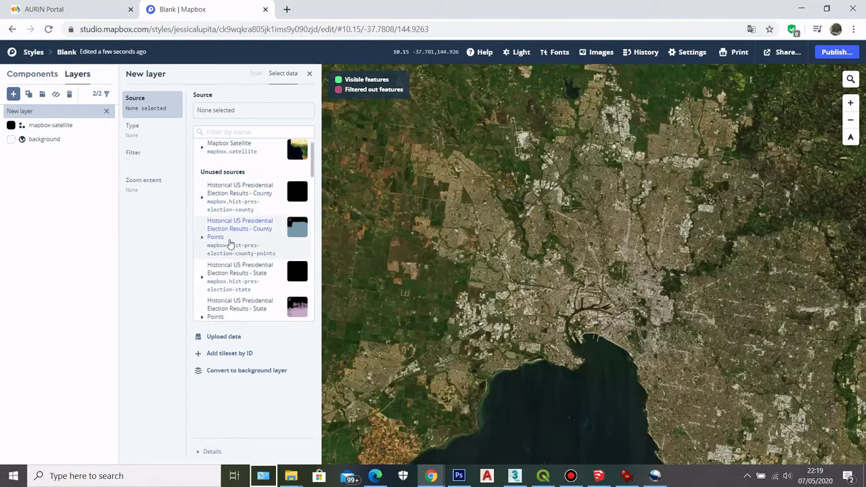
{"action": "scroll", "coordinate": [240, 193], "scroll_direction": "up", "scroll_amount": 1}
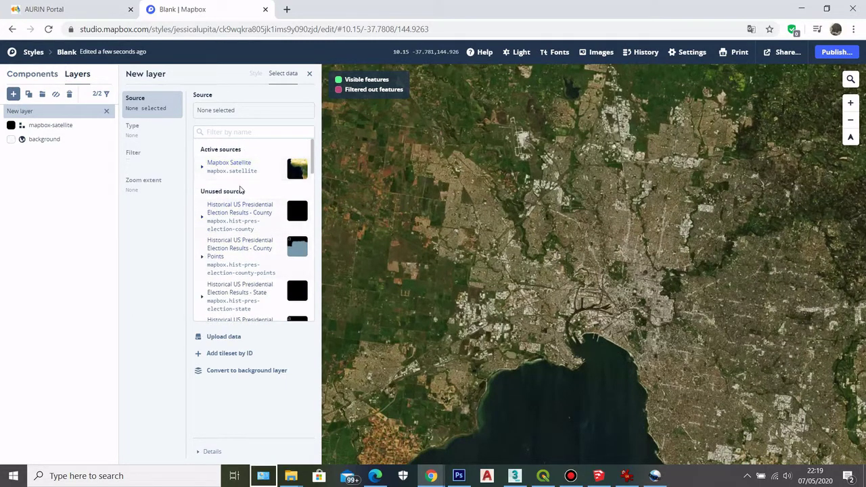
{"action": "scroll", "coordinate": [237, 223], "scroll_direction": "down", "scroll_amount": 6}
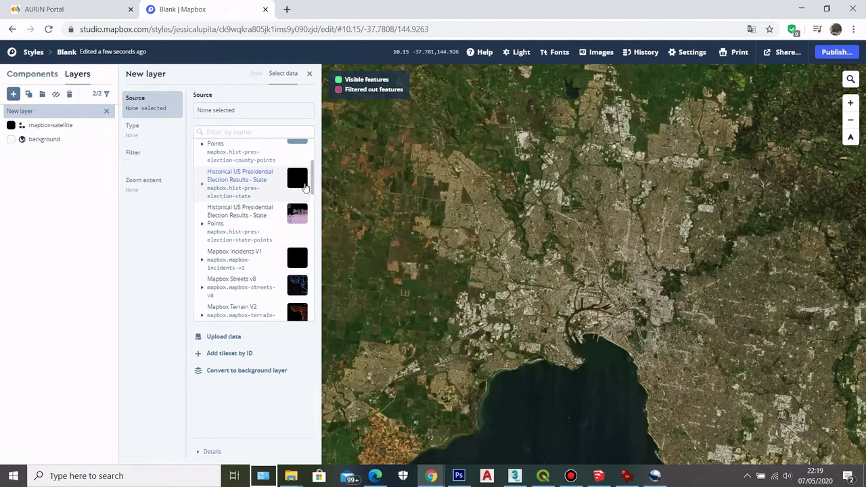
{"action": "scroll", "coordinate": [305, 188], "scroll_direction": "up", "scroll_amount": 5}
{"action": "scroll", "coordinate": [309, 189], "scroll_direction": "down", "scroll_amount": 6}
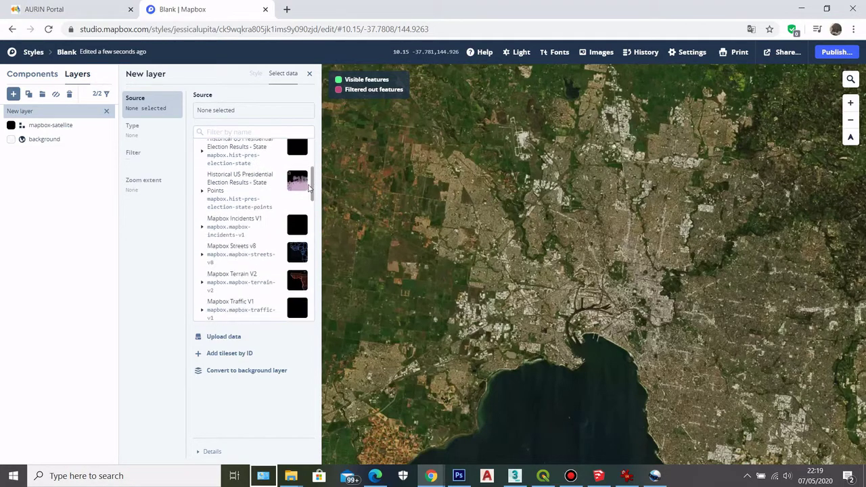
{"action": "scroll", "coordinate": [306, 203], "scroll_direction": "down", "scroll_amount": 3}
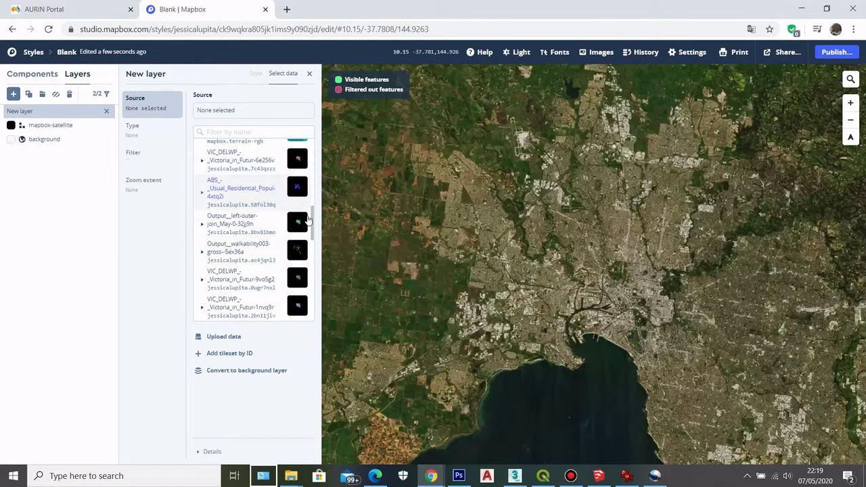
{"action": "left_click_drag", "start_coordinate": [313, 220], "coordinate": [313, 215]}
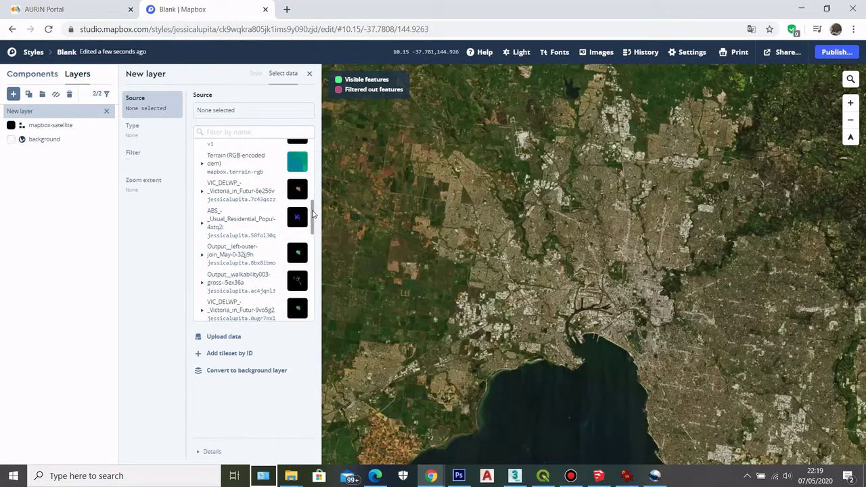
{"action": "left_click", "coordinate": [228, 255]}
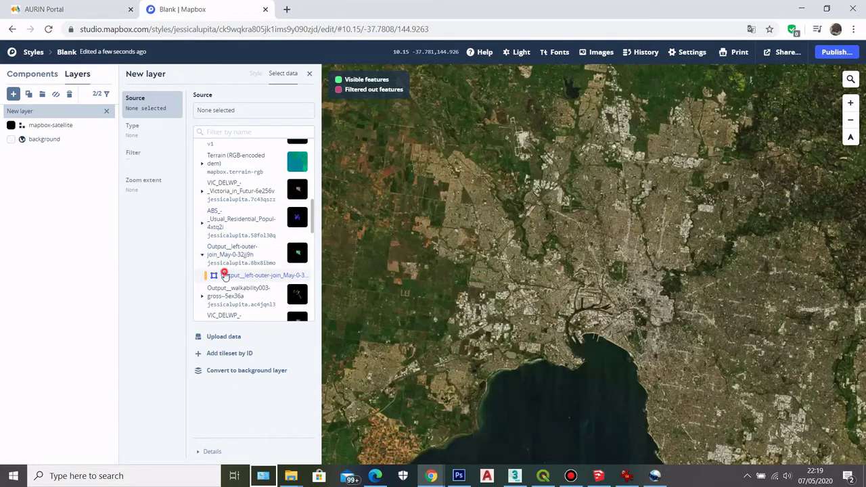
{"action": "left_click", "coordinate": [225, 276]}
{"action": "scroll", "coordinate": [598, 291], "scroll_direction": "down", "scroll_amount": 1}
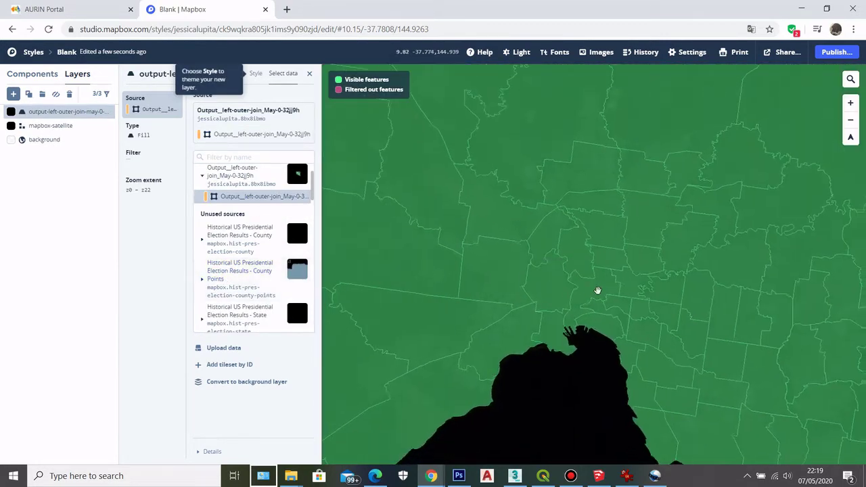
- Change the type of the left-outer-join layer to Fill extrusion
{"action": "scroll", "coordinate": [632, 294], "scroll_direction": "up", "scroll_amount": 3}
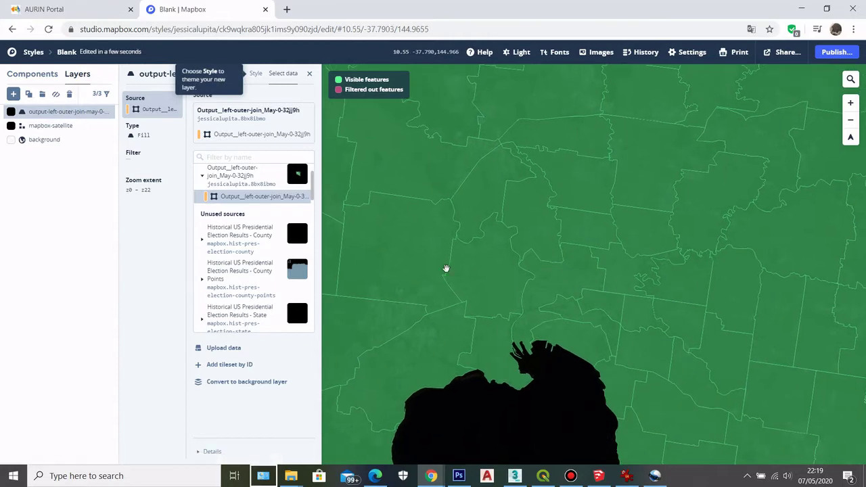
{"action": "scroll", "coordinate": [473, 266], "scroll_direction": "down", "scroll_amount": 1}
{"action": "left_click", "coordinate": [524, 273]}
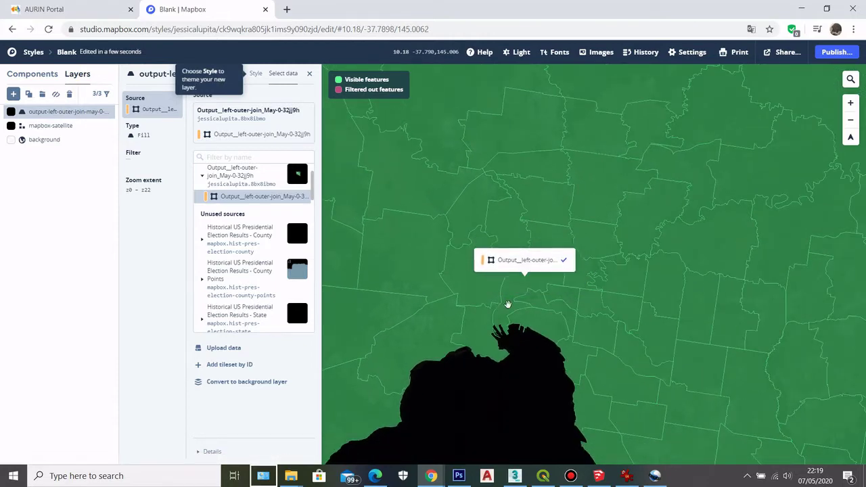
{"action": "scroll", "coordinate": [572, 237], "scroll_direction": "down", "scroll_amount": 2}
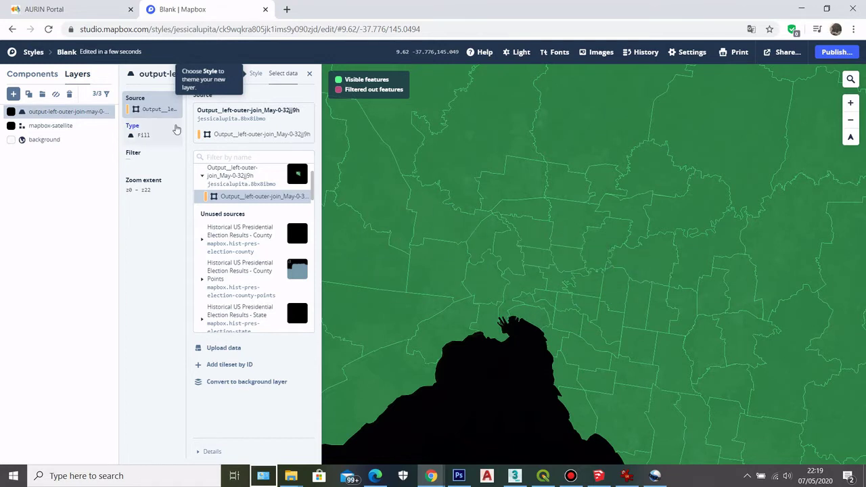
{"action": "left_click", "coordinate": [135, 129]}
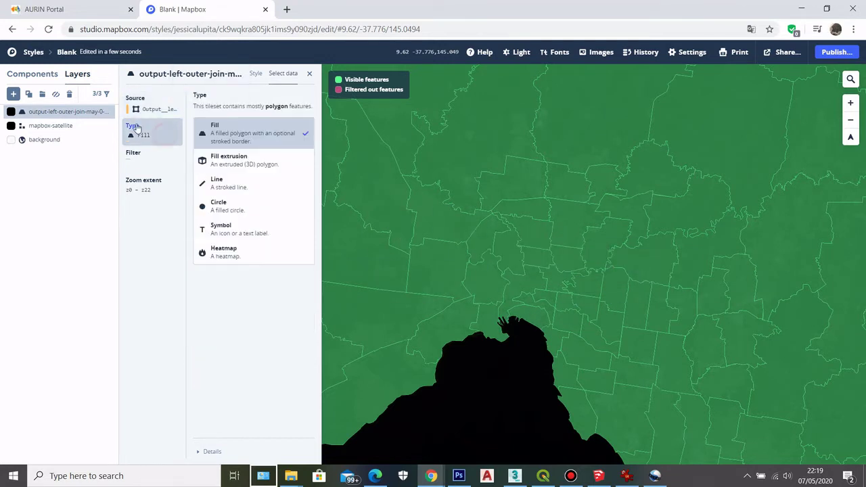
{"action": "left_click", "coordinate": [224, 163]}
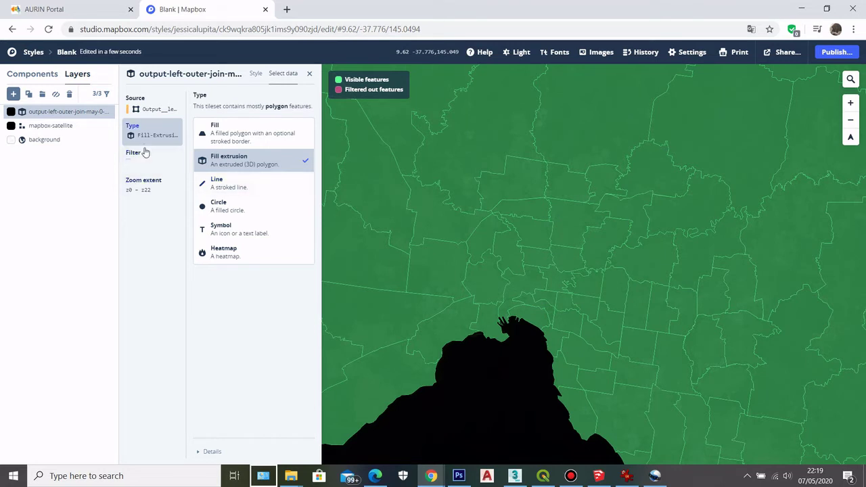
- Create a filter for the left-outer-join layer based on the 8M0_Densit data field
{"action": "left_click", "coordinate": [138, 160]}
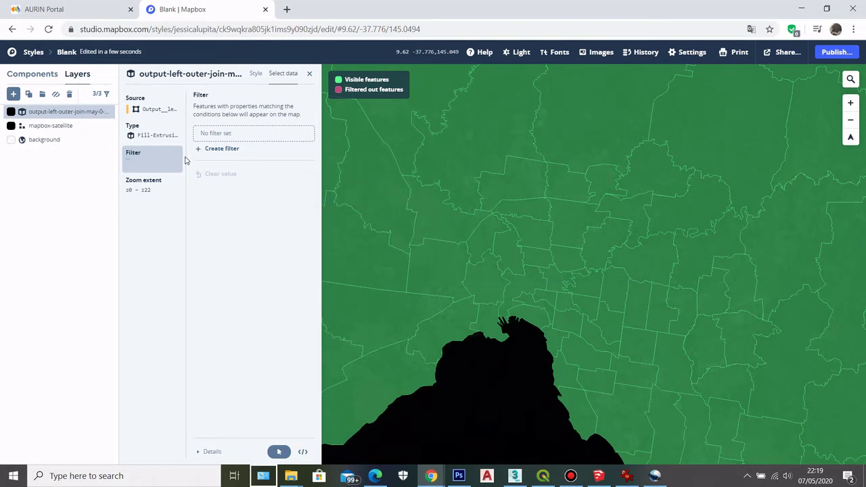
{"action": "scroll", "coordinate": [621, 278], "scroll_direction": "down", "scroll_amount": 2}
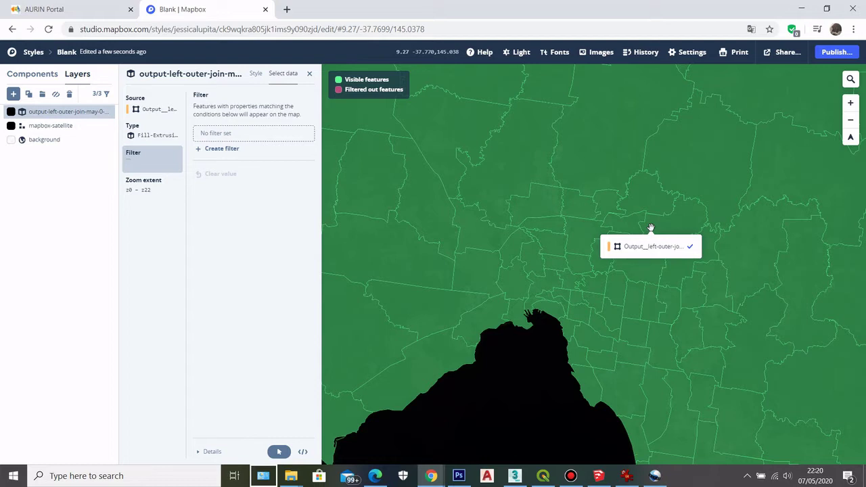
{"action": "scroll", "coordinate": [541, 267], "scroll_direction": "up", "scroll_amount": 3}
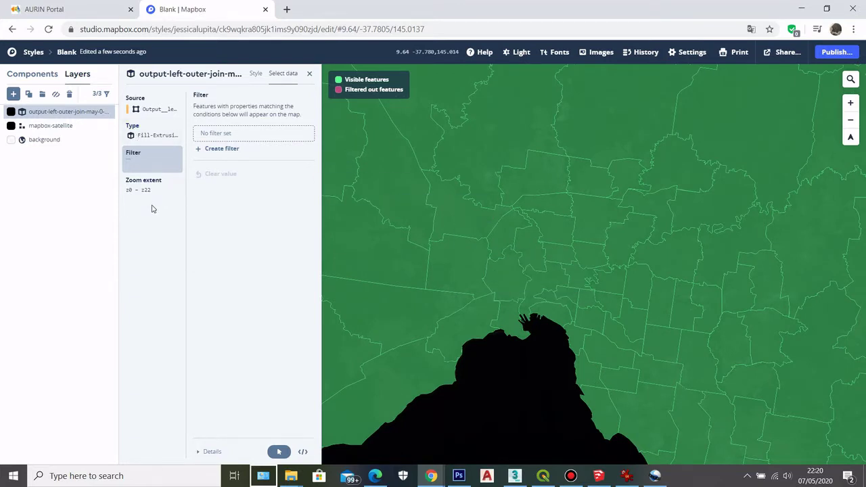
{"action": "left_click", "coordinate": [211, 151]}
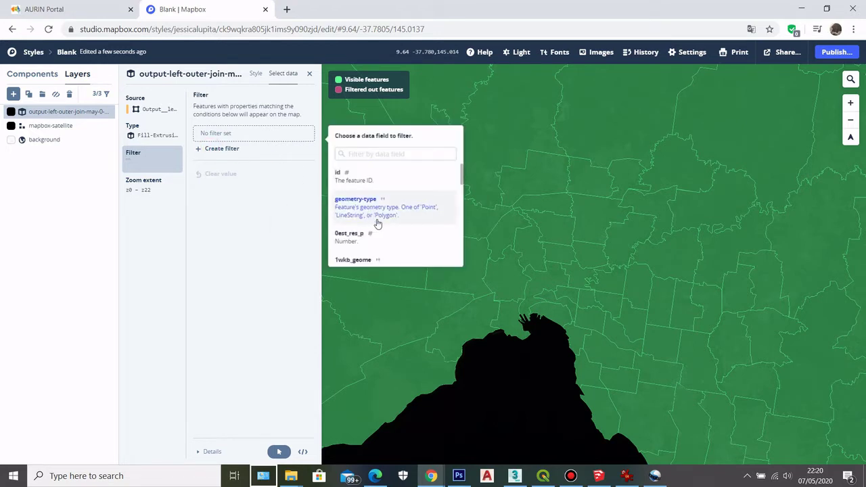
{"action": "scroll", "coordinate": [422, 193], "scroll_direction": "down", "scroll_amount": 1}
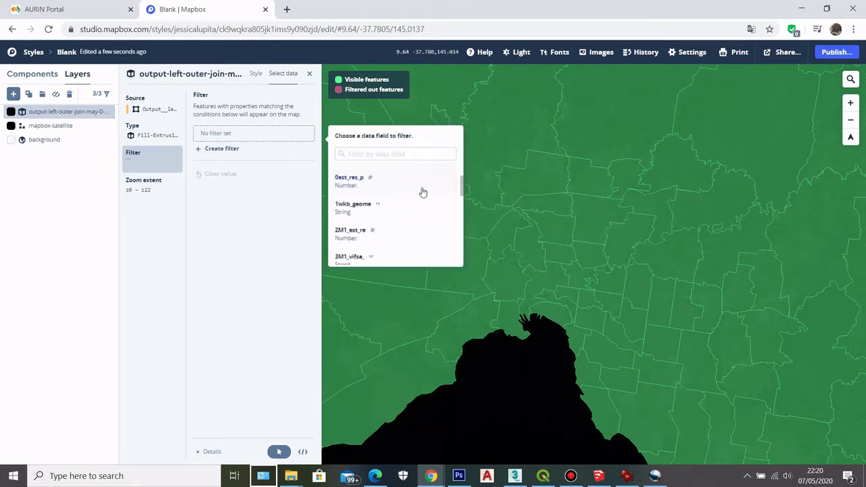
{"action": "scroll", "coordinate": [389, 222], "scroll_direction": "down", "scroll_amount": 1}
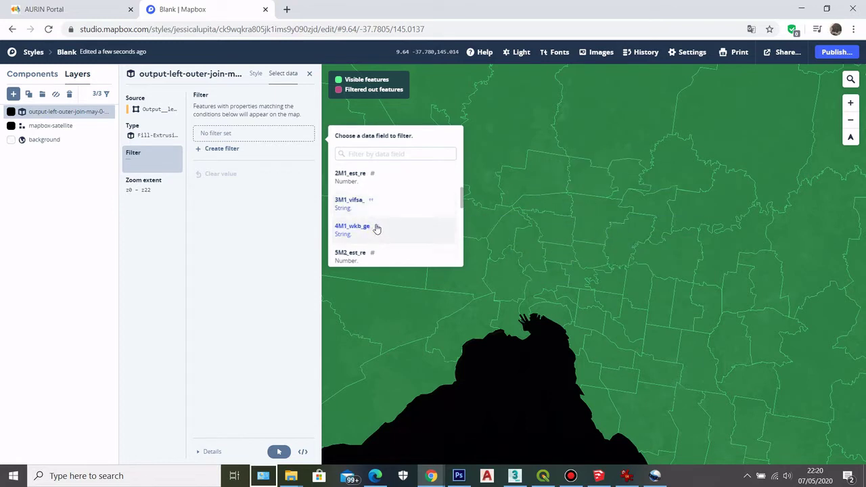
{"action": "scroll", "coordinate": [379, 226], "scroll_direction": "down", "scroll_amount": 5}
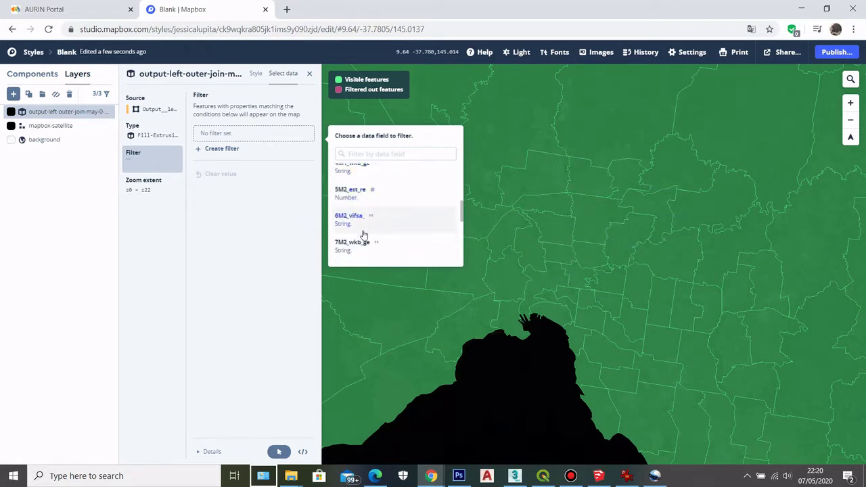
{"action": "scroll", "coordinate": [364, 233], "scroll_direction": "up", "scroll_amount": 1}
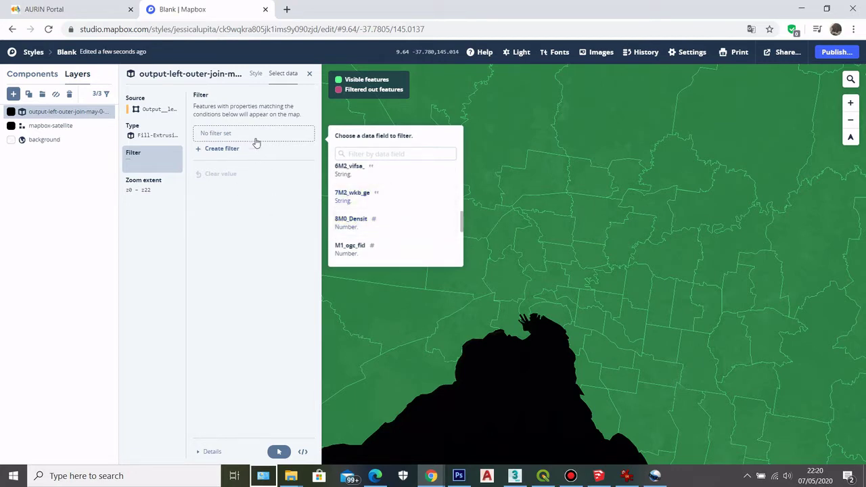
{"action": "left_click", "coordinate": [354, 226]}
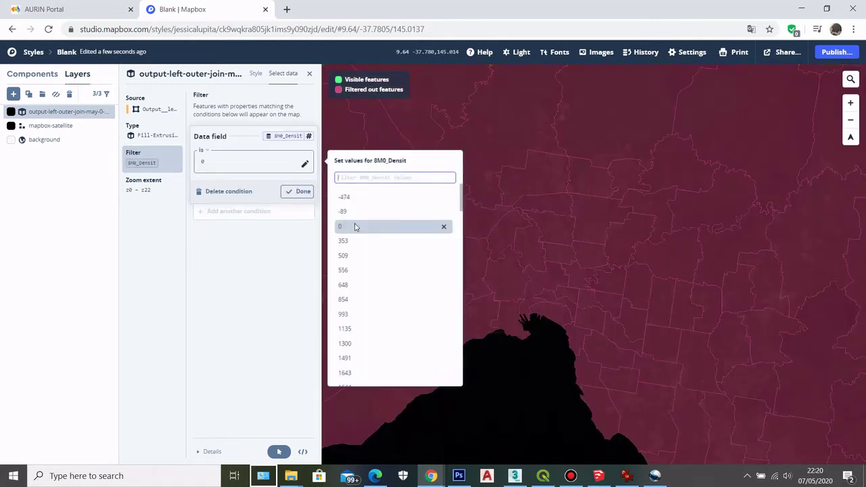
- Set the 8M0_Densit filter condition to is greater than 10000
{"action": "left_click", "coordinate": [200, 155]}
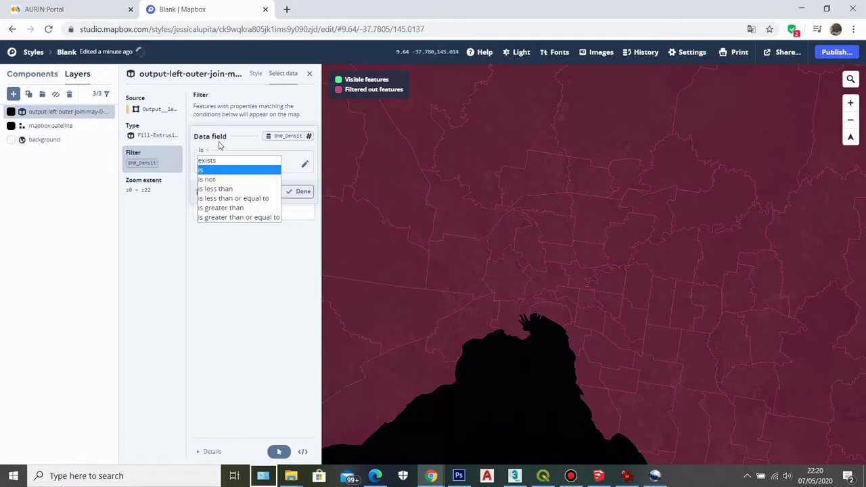
{"action": "left_click", "coordinate": [220, 145]}
{"action": "left_click", "coordinate": [204, 154]}
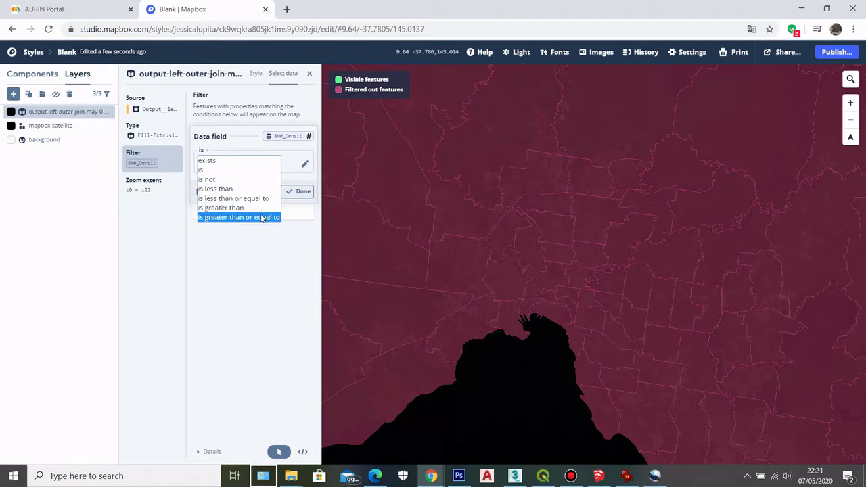
{"action": "left_click", "coordinate": [236, 209]}
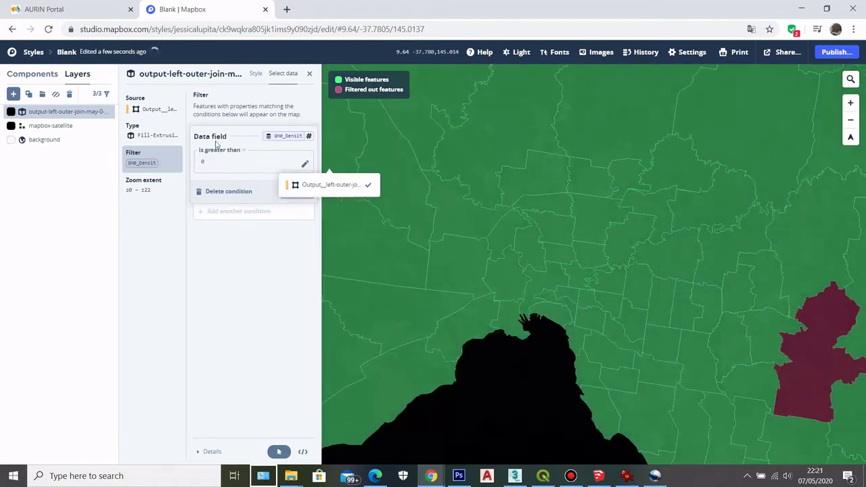
{"action": "left_click", "coordinate": [305, 166]}
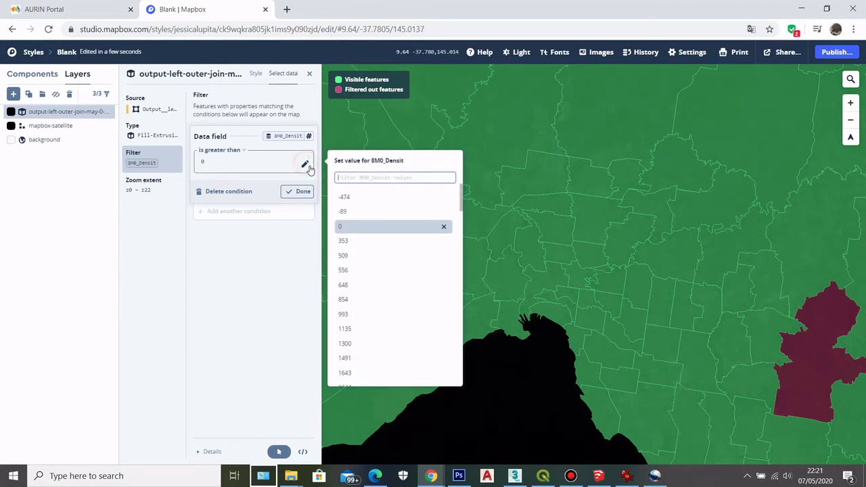
{"action": "type", "text": "1000"}
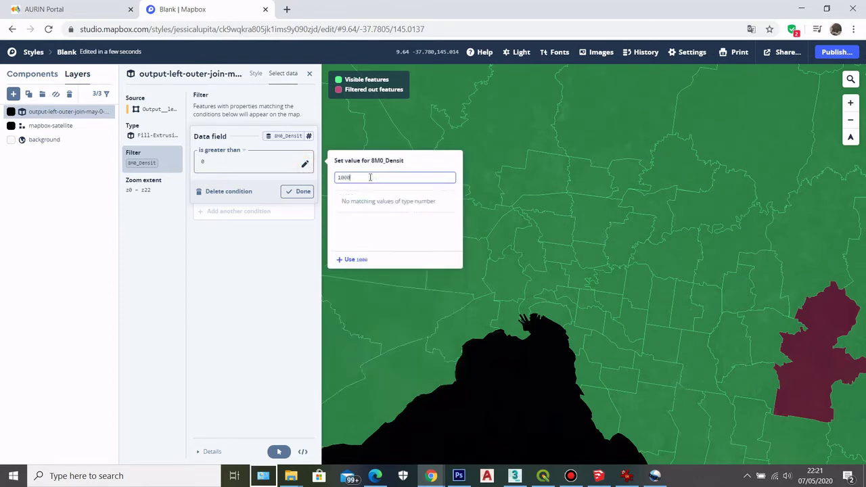
{"action": "type", "text": "0"}
{"action": "left_click", "coordinate": [358, 259]}
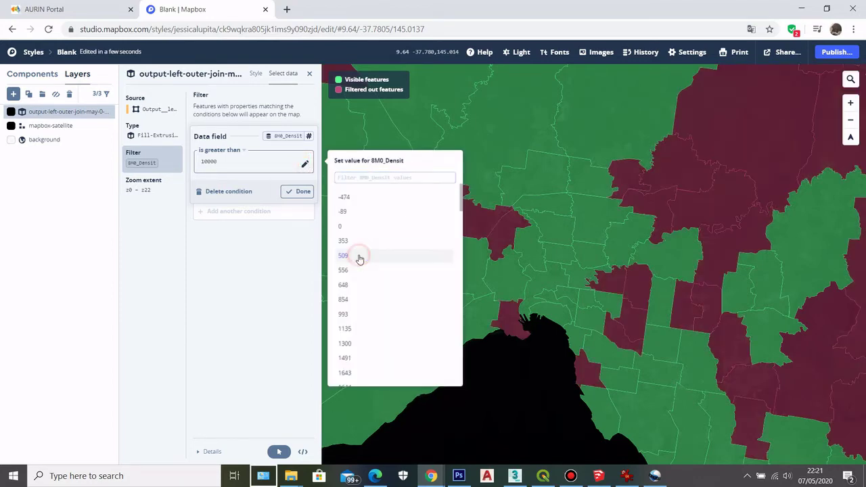
- Examine the visible and filtered-out areas around Melbourne and reopen the 8M0_Densit filter condition
{"action": "scroll", "coordinate": [646, 294], "scroll_direction": "up", "scroll_amount": 3}
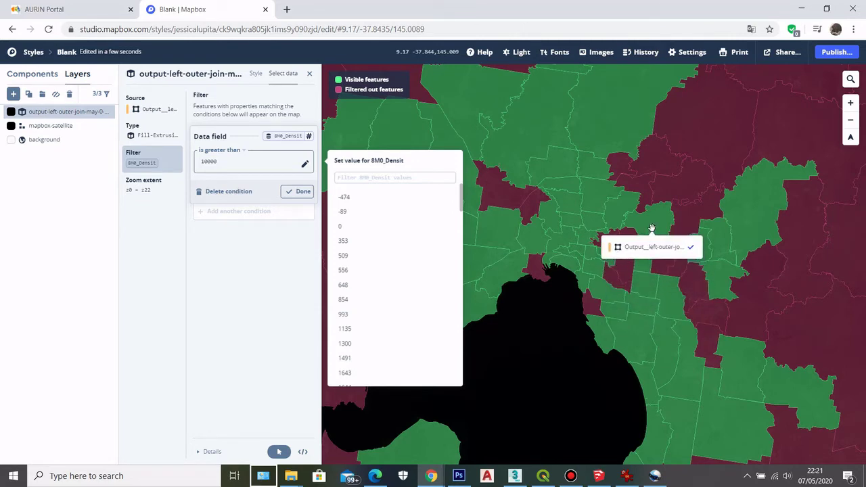
{"action": "scroll", "coordinate": [569, 259], "scroll_direction": "up", "scroll_amount": 2}
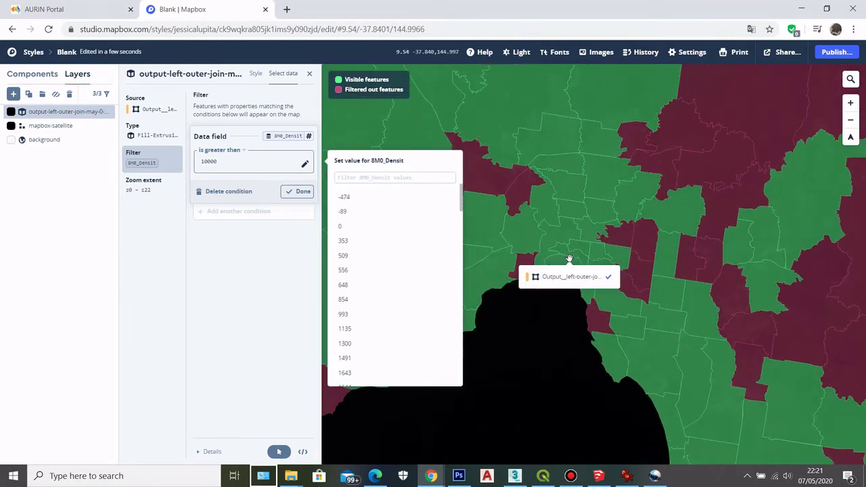
{"action": "left_click", "coordinate": [236, 150]}
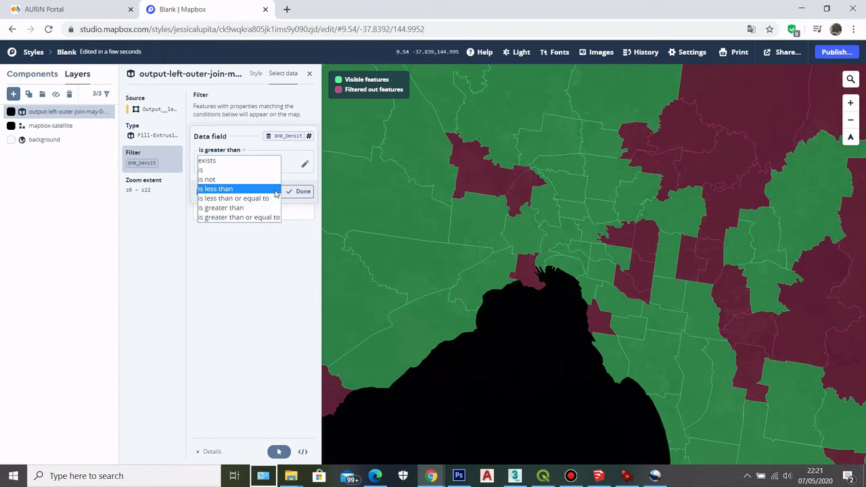
{"action": "left_click", "coordinate": [268, 251]}
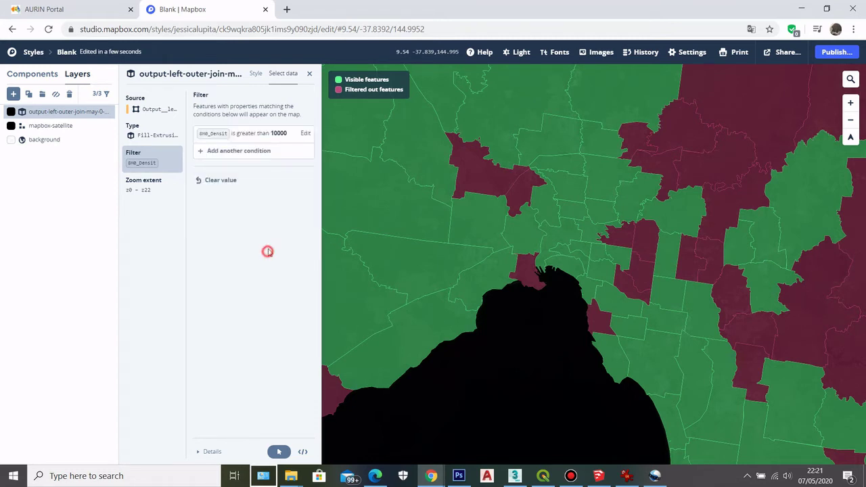
{"action": "left_click", "coordinate": [277, 135]}
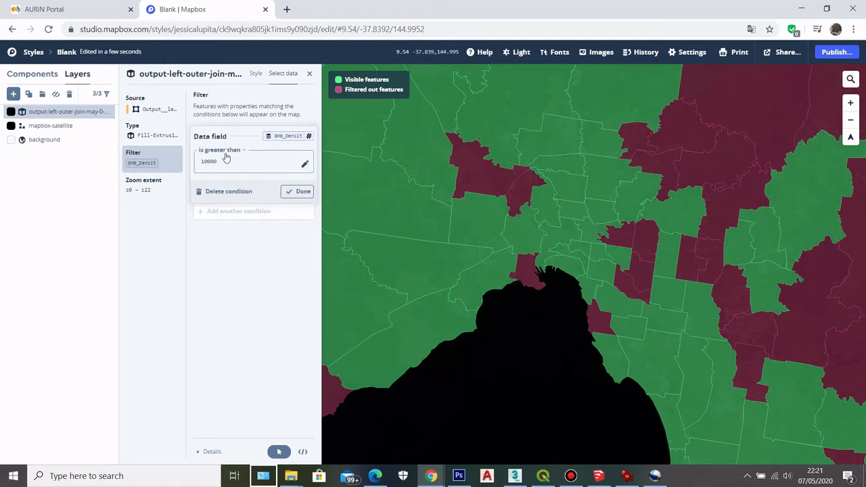
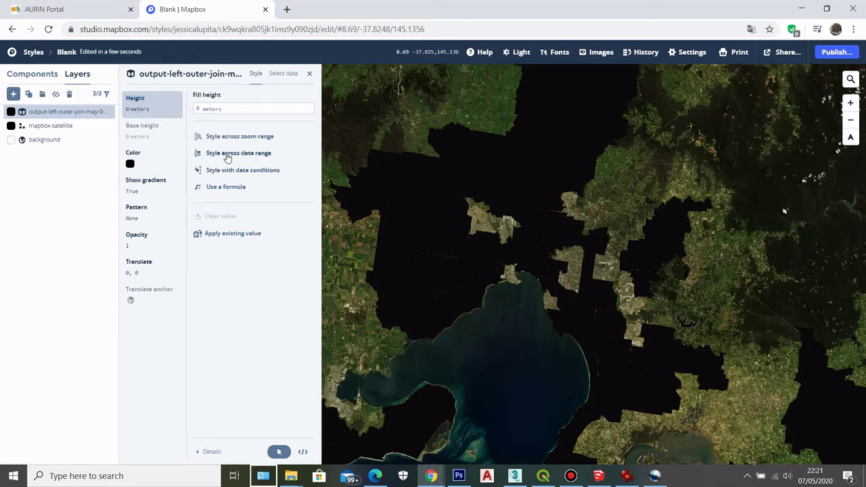
- Style the left-outer-join layer's fill height across a data range based on the 8M0_Densit field
{"action": "left_click", "coordinate": [252, 156]}
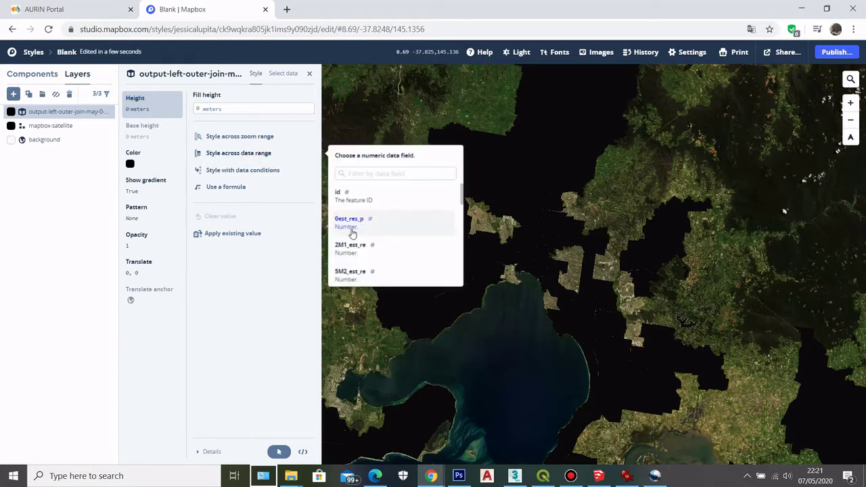
{"action": "scroll", "coordinate": [354, 224], "scroll_direction": "down", "scroll_amount": 1}
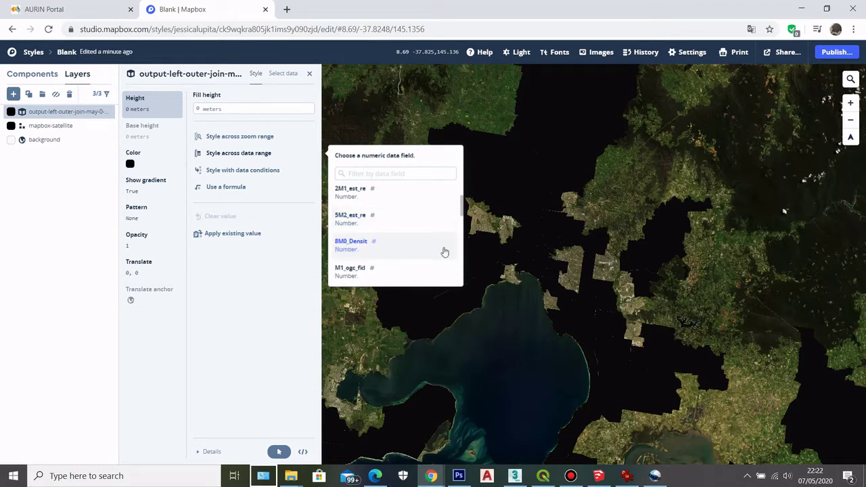
{"action": "left_click", "coordinate": [378, 243]}
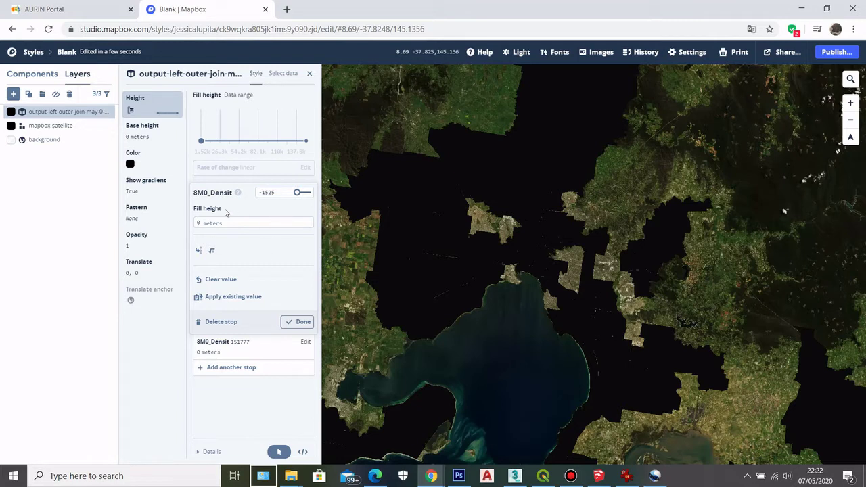
{"action": "left_click", "coordinate": [187, 170]}
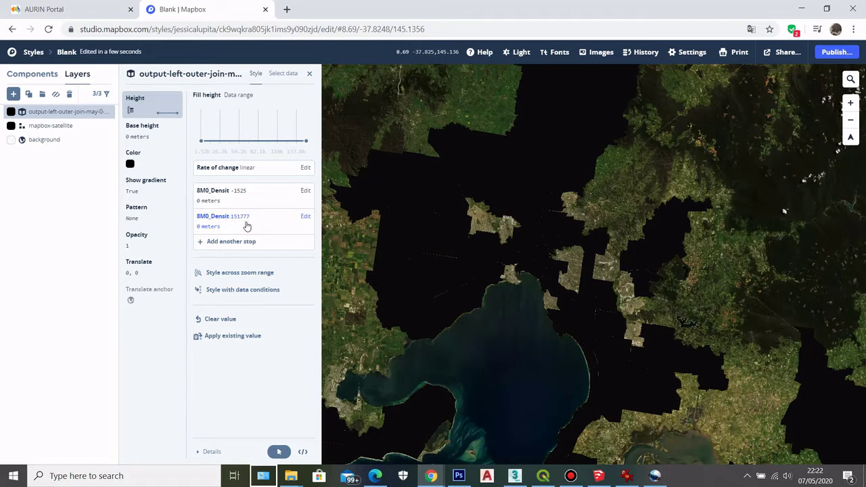
- Set the fill height of the upper 8M0_Densit stop to 10000 meters and tilt the map into a 3D view
{"action": "left_click", "coordinate": [230, 219]}
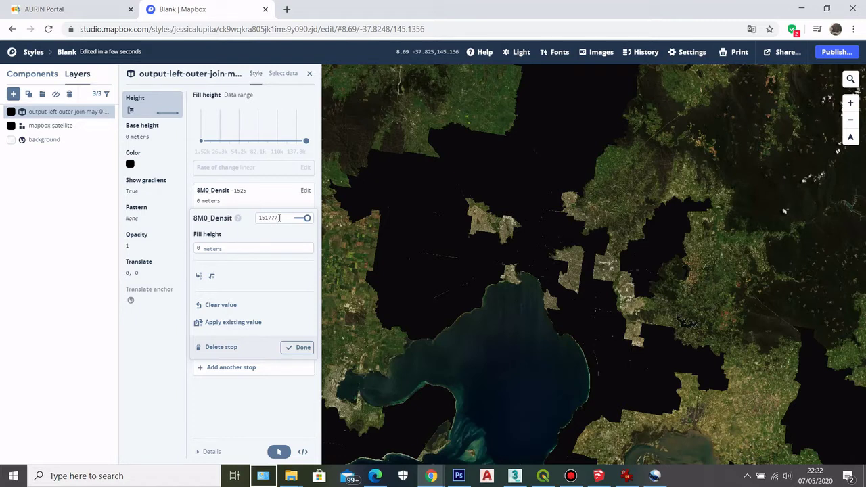
{"action": "left_click", "coordinate": [204, 248]}
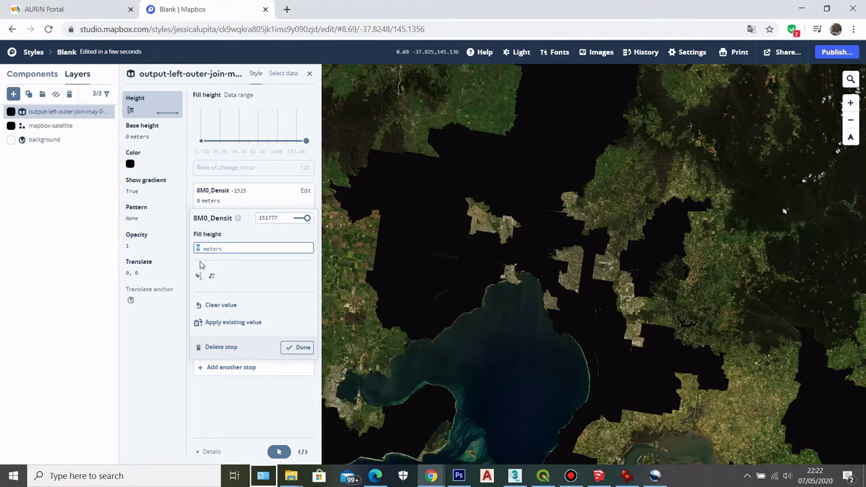
{"action": "type", "text": "4000"}
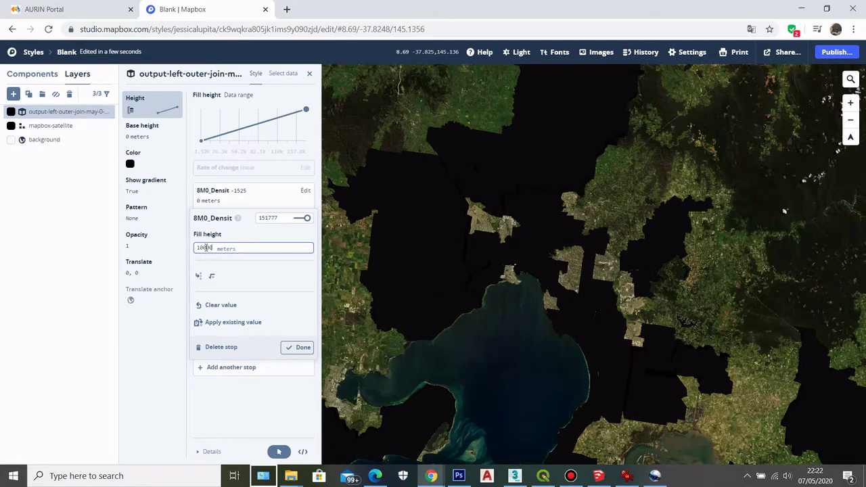
{"action": "left_click_drag", "start_coordinate": [504, 282], "coordinate": [588, 259]}
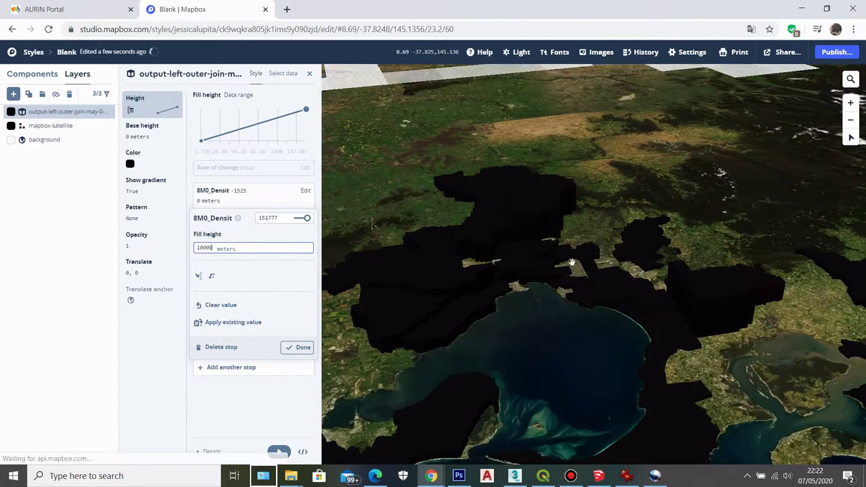
- Set the fill height of the lower 8M0_Densit stop to 1000 meters
{"action": "left_click", "coordinate": [189, 197]}
{"action": "left_click", "coordinate": [222, 200]}
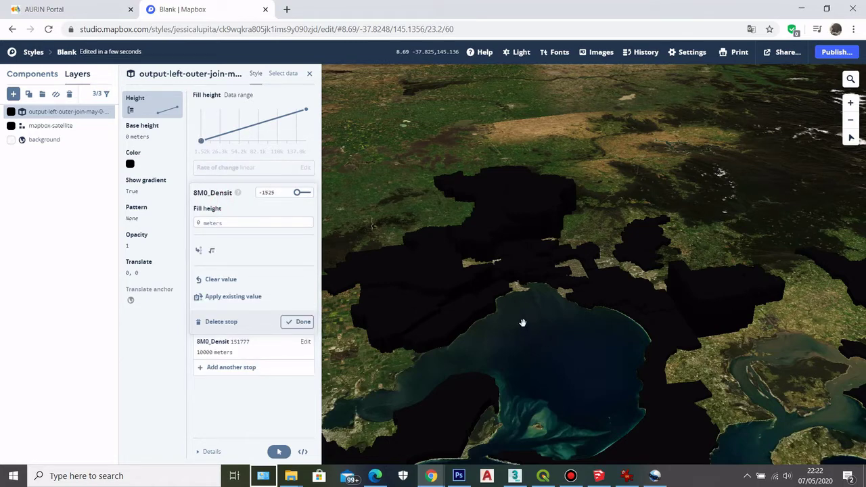
{"action": "left_click", "coordinate": [278, 193]}
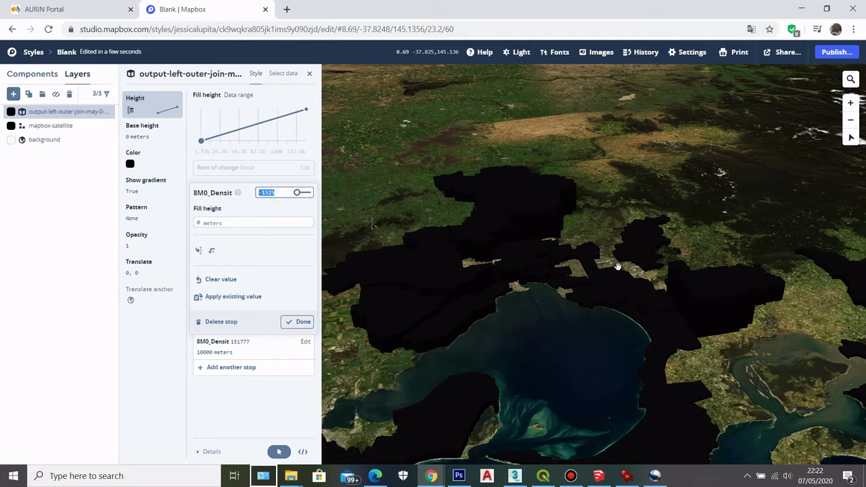
{"action": "scroll", "coordinate": [595, 300], "scroll_direction": "down", "scroll_amount": 1}
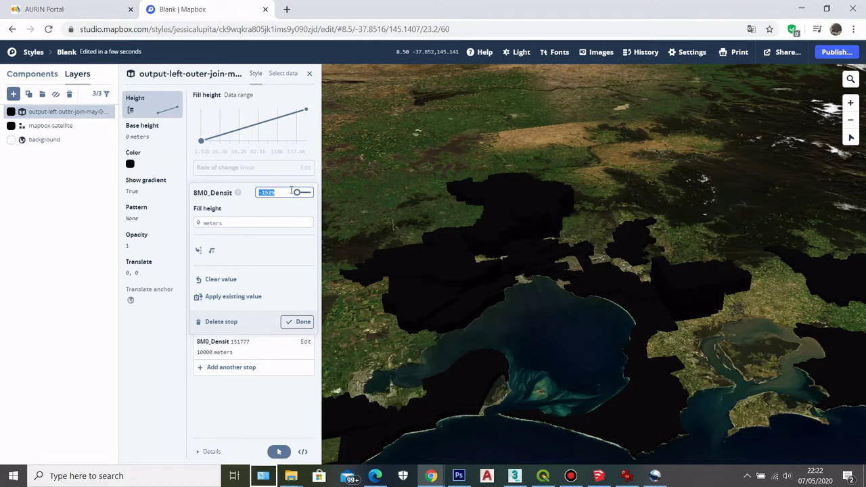
{"action": "left_click", "coordinate": [198, 224]}
{"action": "type", "text": "1000"}
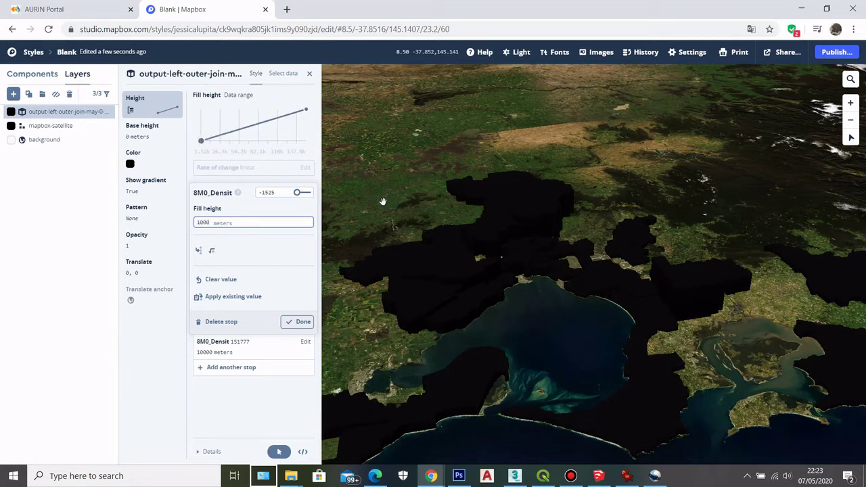
{"action": "left_click", "coordinate": [295, 322]}
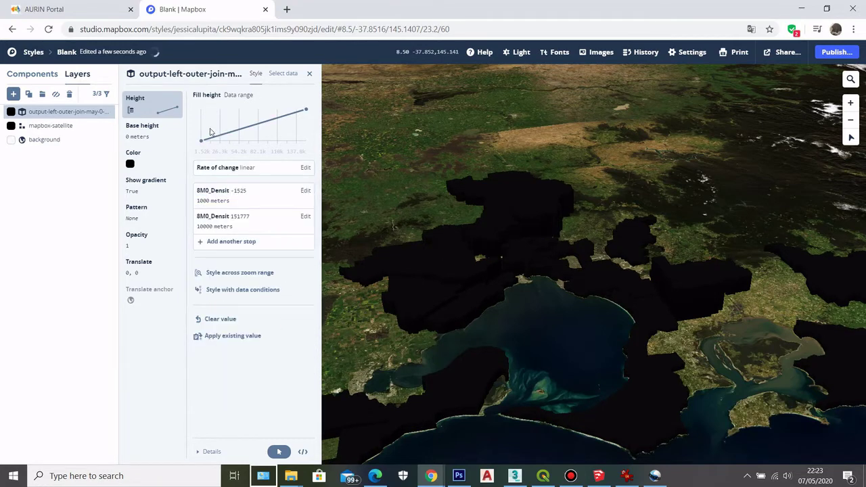
- Style the left-outer-join layer's fill color across a data range based on the 8M0_Densit field
{"action": "scroll", "coordinate": [603, 251], "scroll_direction": "up", "scroll_amount": 5}
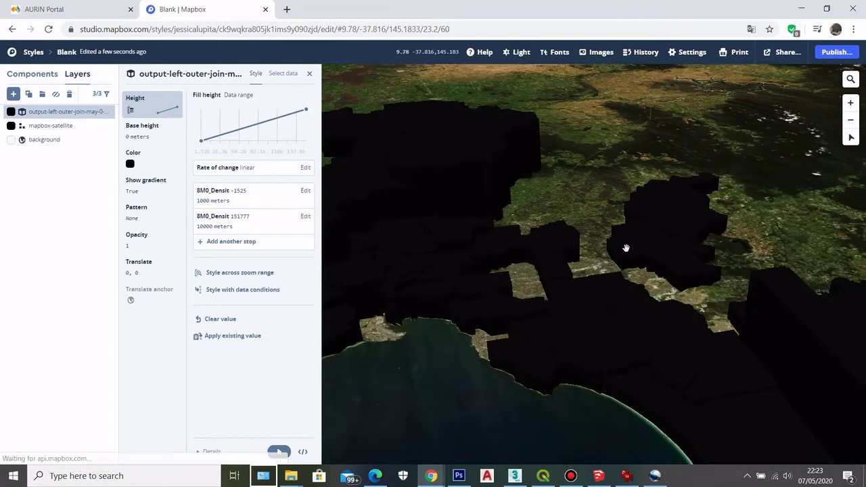
{"action": "scroll", "coordinate": [780, 303], "scroll_direction": "down", "scroll_amount": 5}
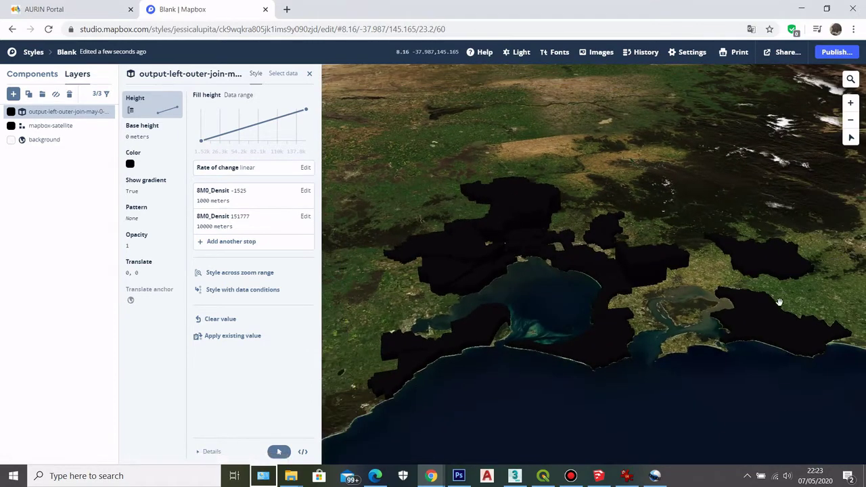
{"action": "left_click", "coordinate": [151, 160]}
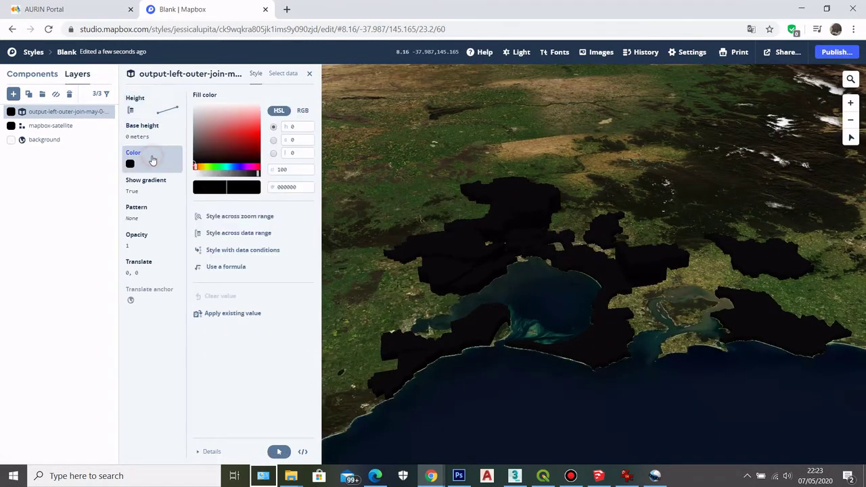
{"action": "left_click", "coordinate": [222, 233]}
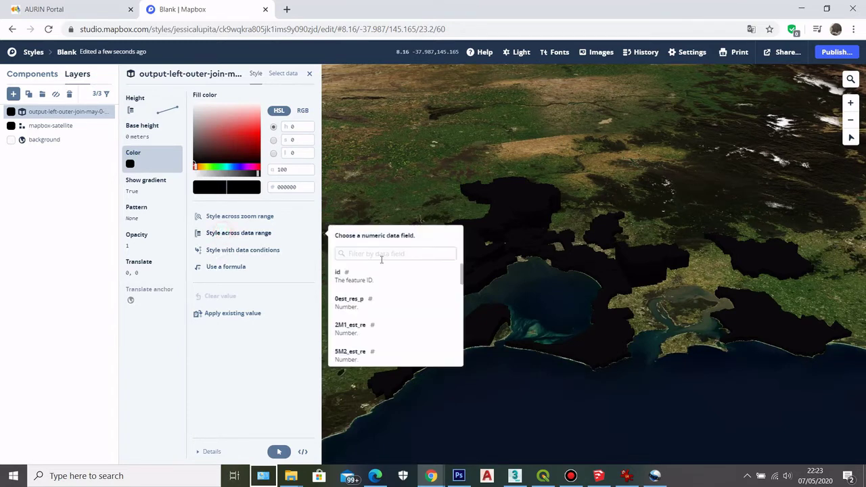
{"action": "scroll", "coordinate": [383, 292], "scroll_direction": "down", "scroll_amount": 1}
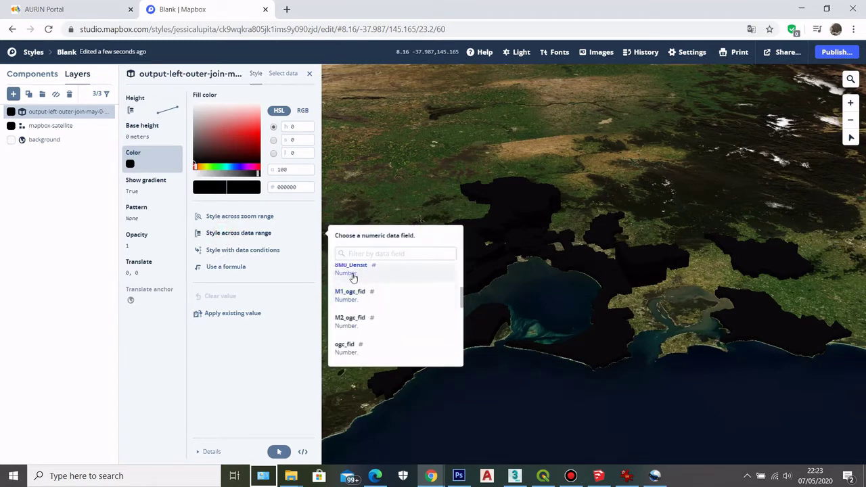
{"action": "left_click", "coordinate": [352, 274]}
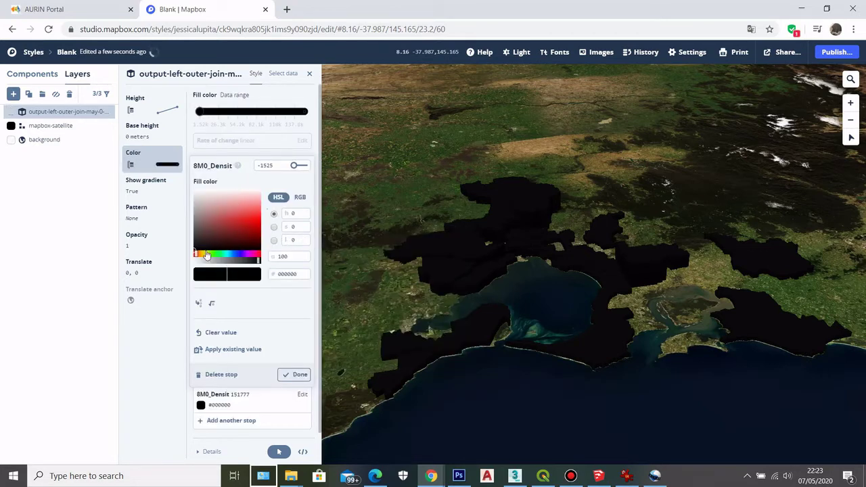
- Set the fill color of the lower 8M0_Densit stop to light peach, hsl(26, 100%, 84%)
{"action": "left_click", "coordinate": [200, 255]}
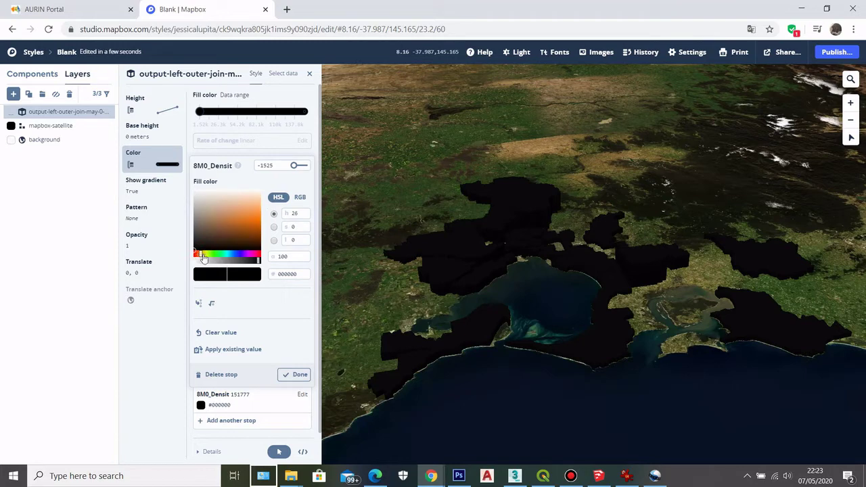
{"action": "left_click", "coordinate": [260, 198]}
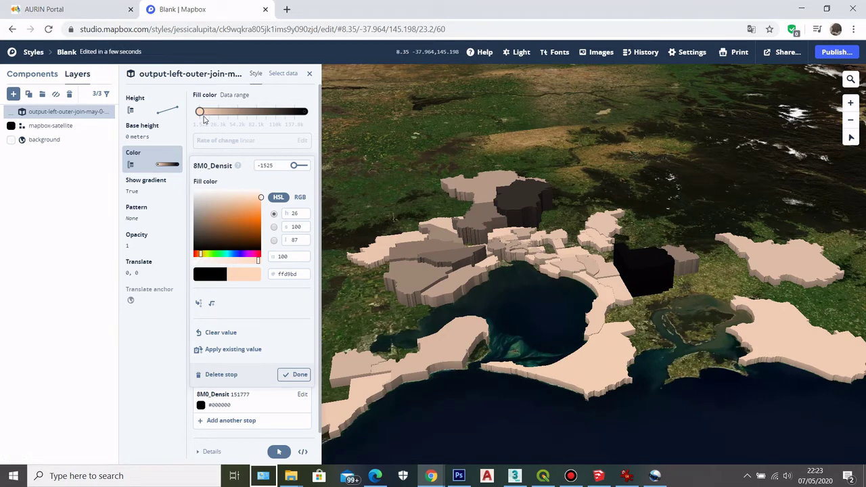
{"action": "left_click_drag", "start_coordinate": [262, 198], "coordinate": [263, 199]}
{"action": "scroll", "coordinate": [520, 239], "scroll_direction": "up", "scroll_amount": 4}
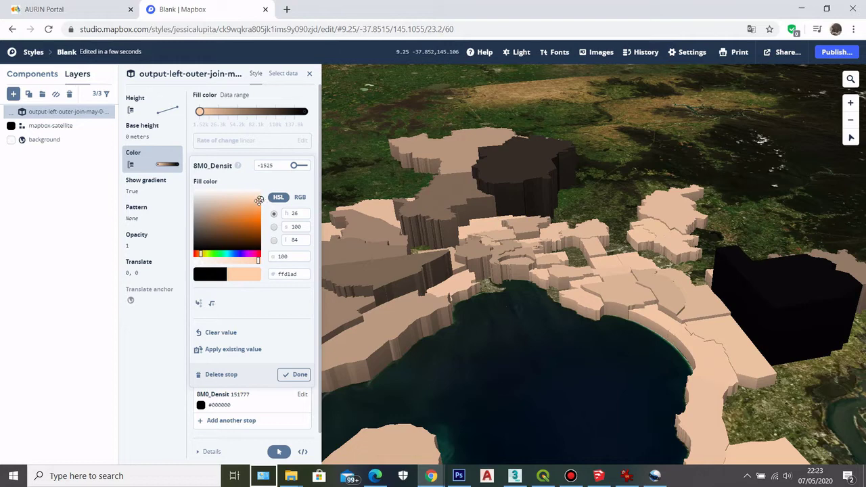
{"action": "left_click", "coordinate": [190, 129]}
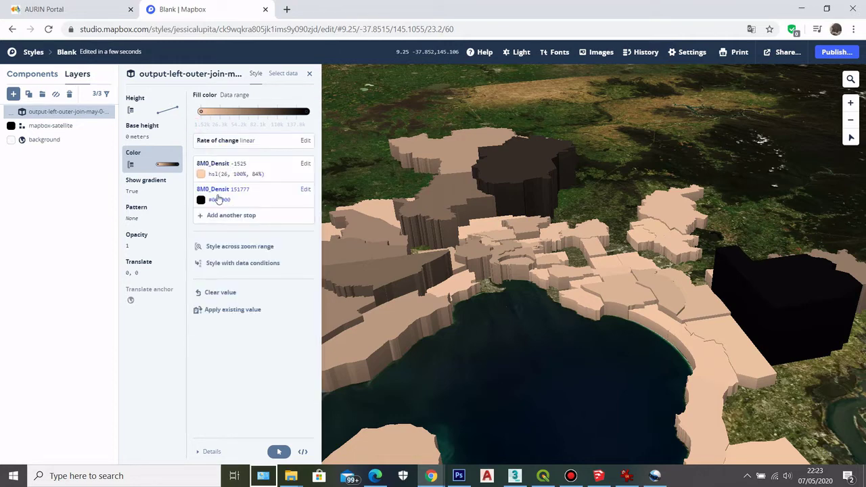
- Set the fill color of the upper 8M0_Densit stop to dark orange #a35400 at 100 alpha
{"action": "left_click", "coordinate": [226, 195]}
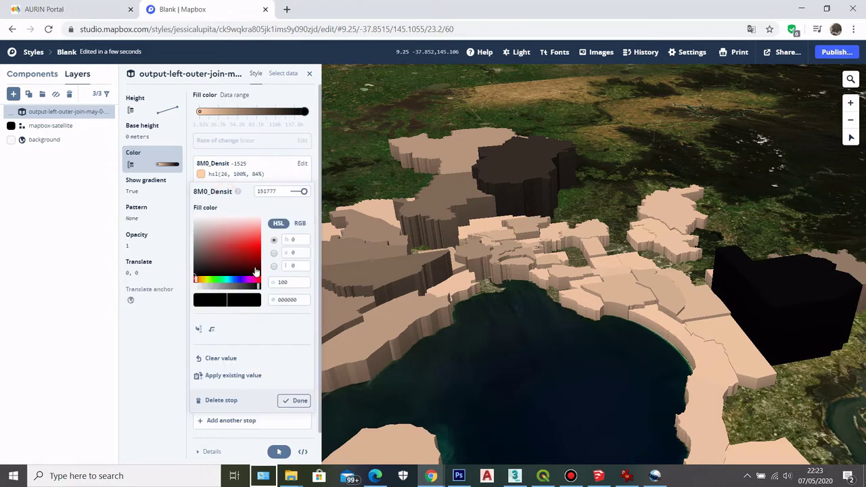
{"action": "left_click_drag", "start_coordinate": [209, 284], "coordinate": [209, 280]}
{"action": "left_click", "coordinate": [260, 245]}
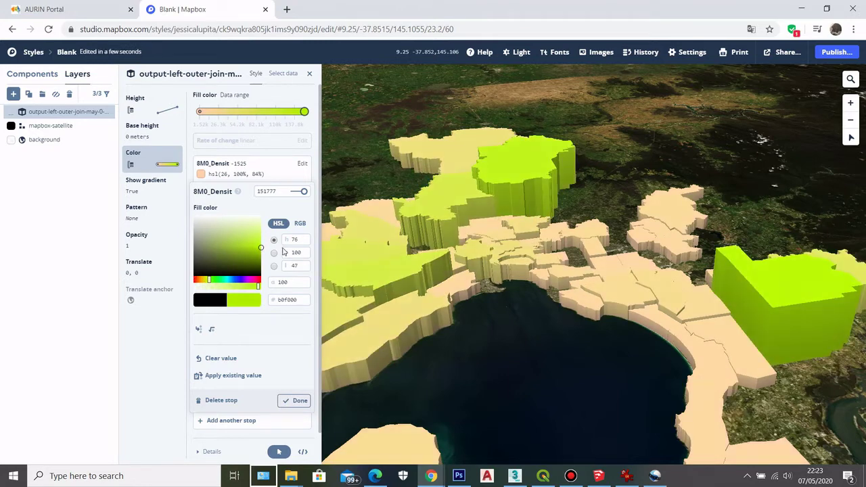
{"action": "left_click", "coordinate": [203, 274]}
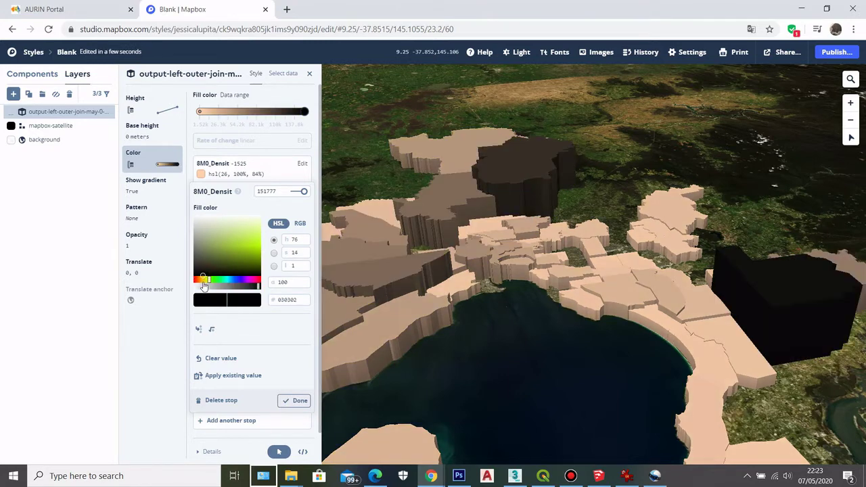
{"action": "left_click", "coordinate": [203, 284]}
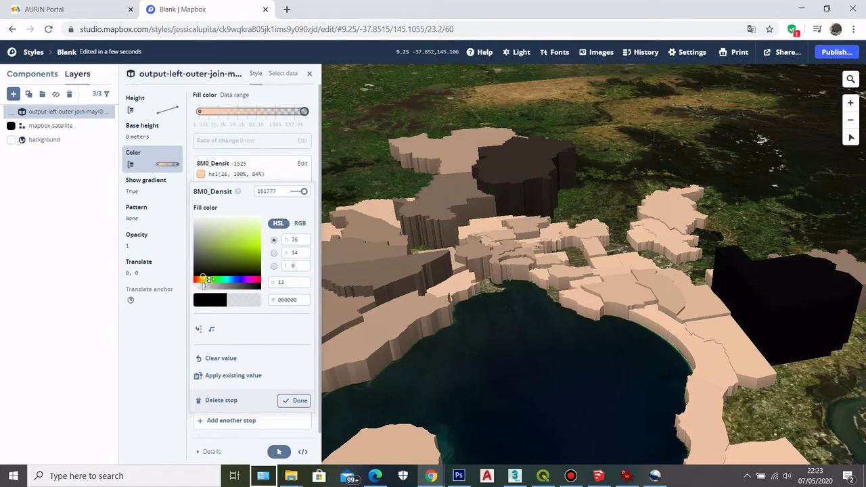
{"action": "left_click_drag", "start_coordinate": [204, 285], "coordinate": [259, 285]}
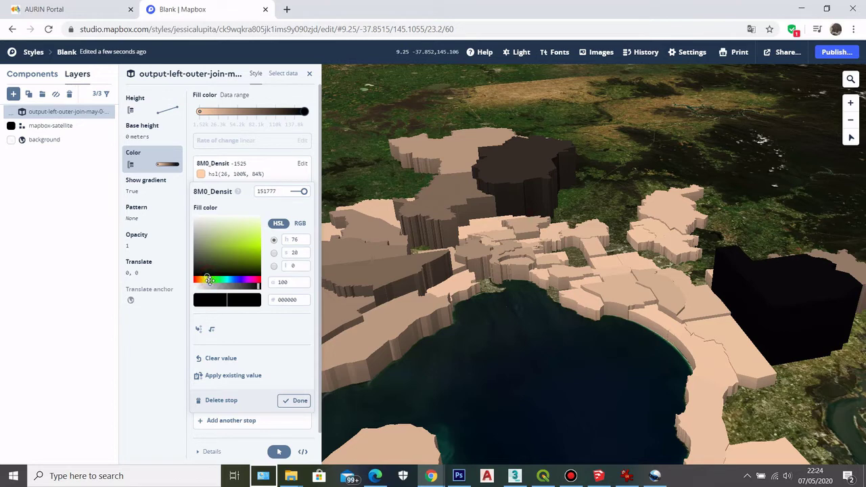
{"action": "left_click", "coordinate": [206, 280]}
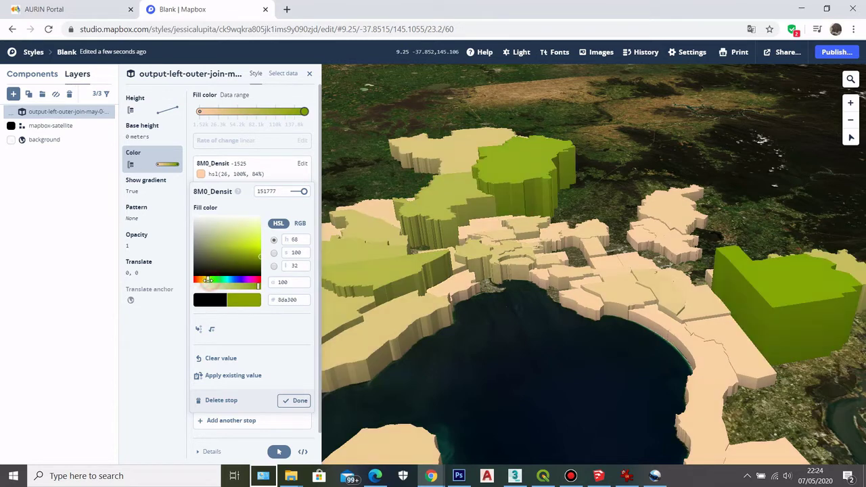
{"action": "left_click_drag", "start_coordinate": [206, 280], "coordinate": [201, 279]}
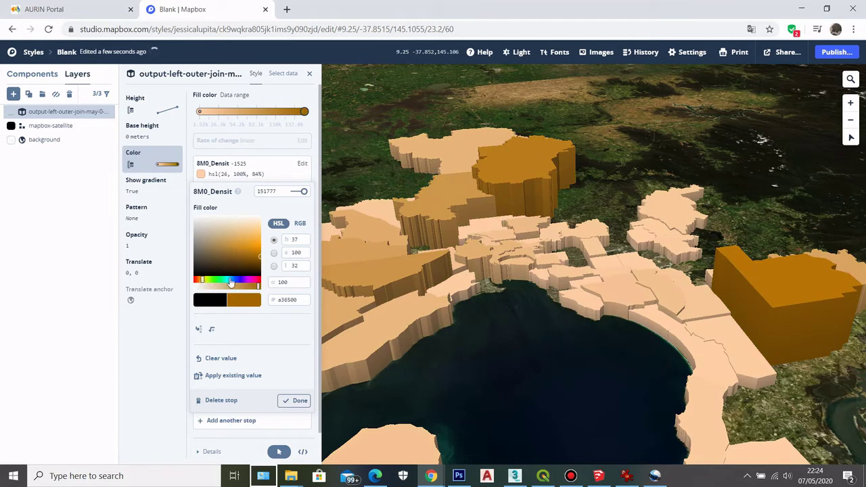
{"action": "left_click", "coordinate": [199, 279]}
{"action": "left_click_drag", "start_coordinate": [199, 279], "coordinate": [202, 280]}
- Examine the colored, extruded density areas around Melbourne at different zoom levels and viewing angles
{"action": "scroll", "coordinate": [644, 224], "scroll_direction": "down", "scroll_amount": 5}
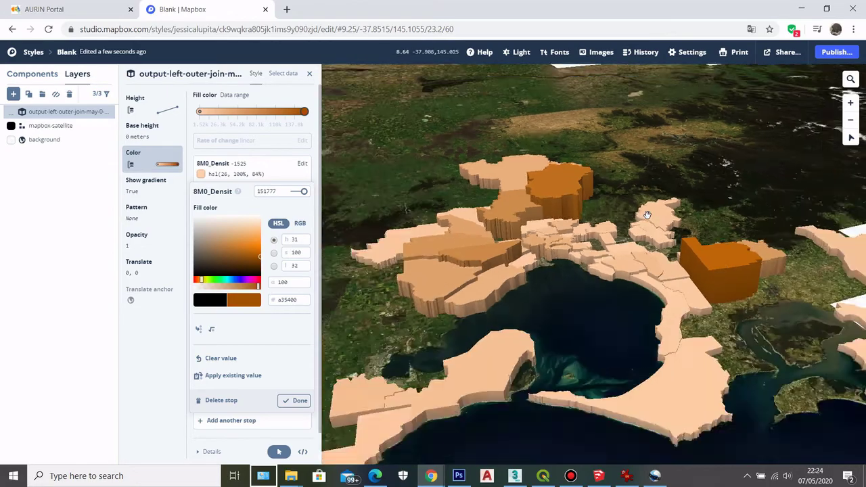
{"action": "scroll", "coordinate": [645, 223], "scroll_direction": "up", "scroll_amount": 8}
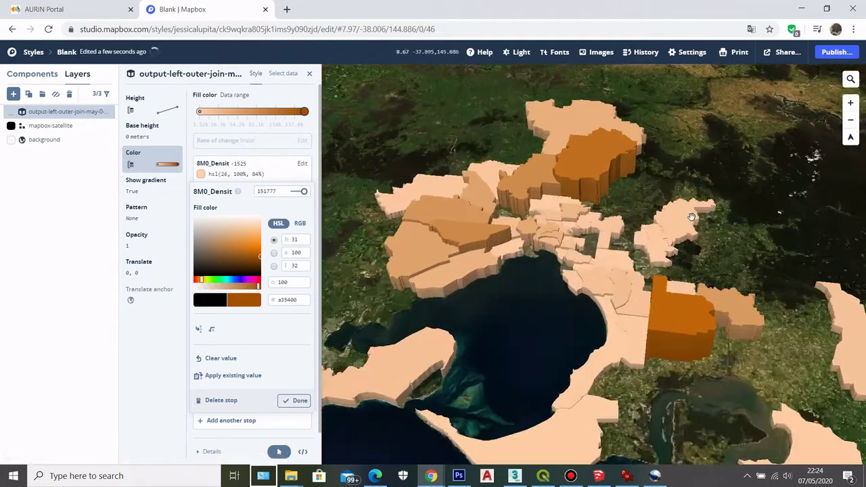
{"action": "scroll", "coordinate": [799, 199], "scroll_direction": "down", "scroll_amount": 4}
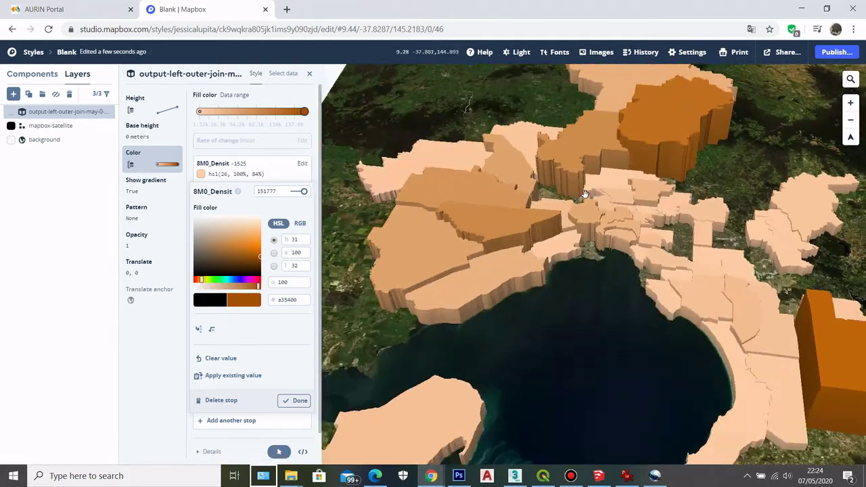
{"action": "scroll", "coordinate": [561, 323], "scroll_direction": "down", "scroll_amount": 2}
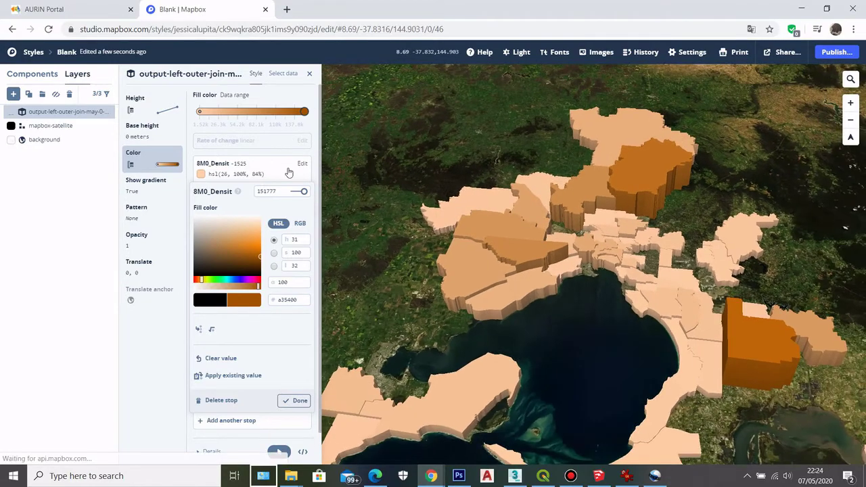
{"action": "left_click_drag", "start_coordinate": [682, 264], "coordinate": [531, 223]}
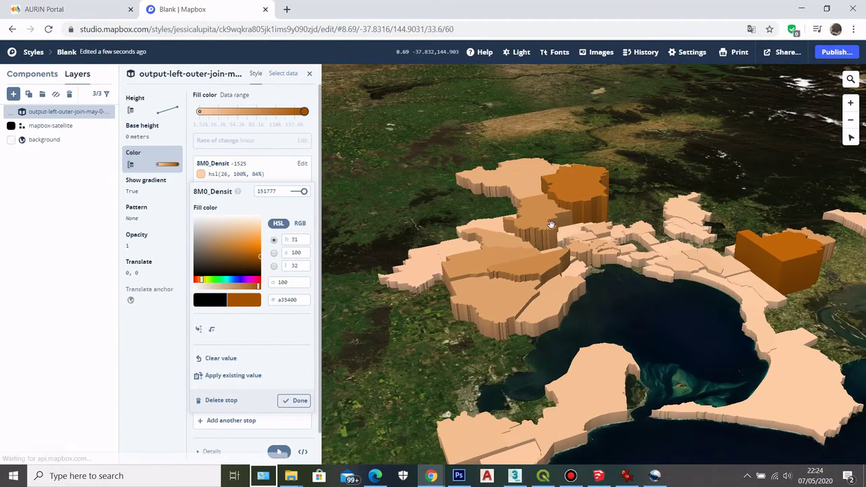
- Inspect the darkest extruded density blocks around Port Phillip Bay from several distances and angles, and finish editing the upper color stop
{"action": "scroll", "coordinate": [623, 214], "scroll_direction": "up", "scroll_amount": 5}
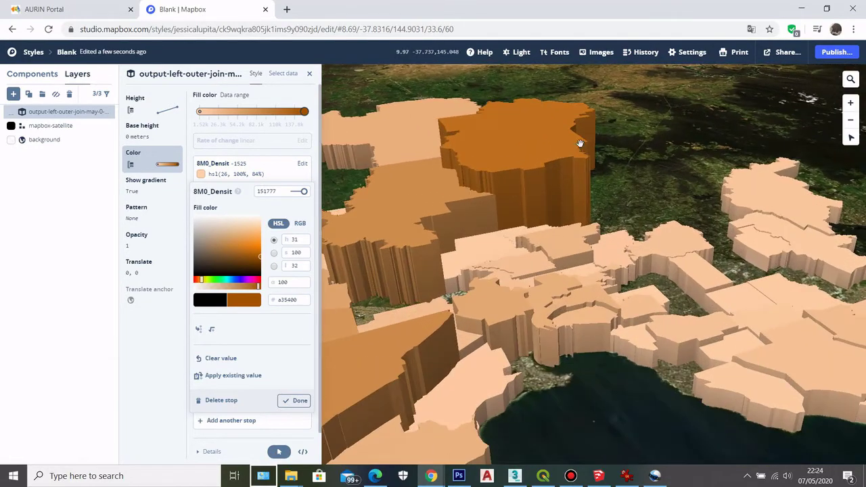
{"action": "scroll", "coordinate": [506, 194], "scroll_direction": "down", "scroll_amount": 6}
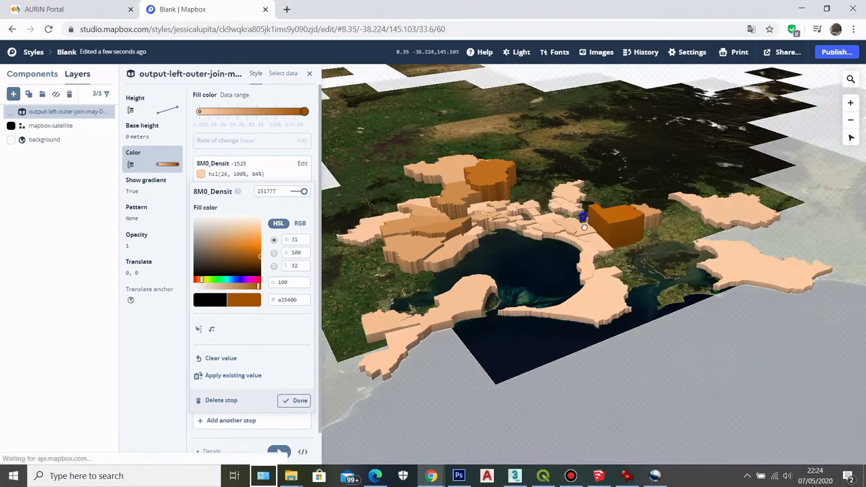
{"action": "scroll", "coordinate": [607, 207], "scroll_direction": "up", "scroll_amount": 2}
{"action": "scroll", "coordinate": [471, 144], "scroll_direction": "up", "scroll_amount": 5}
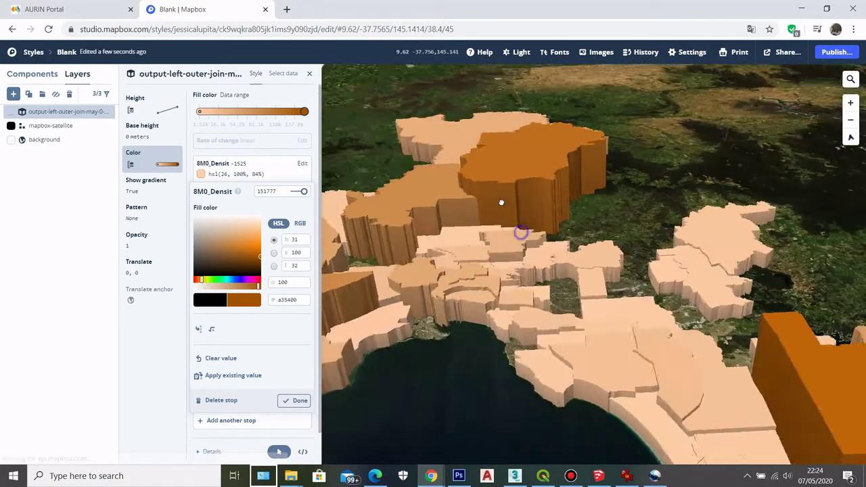
{"action": "left_click_drag", "start_coordinate": [501, 203], "coordinate": [518, 199]}
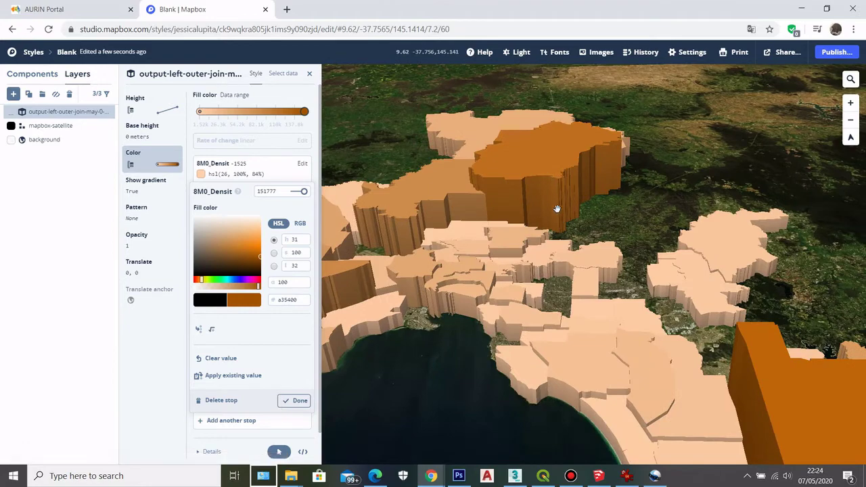
{"action": "scroll", "coordinate": [540, 166], "scroll_direction": "down", "scroll_amount": 2}
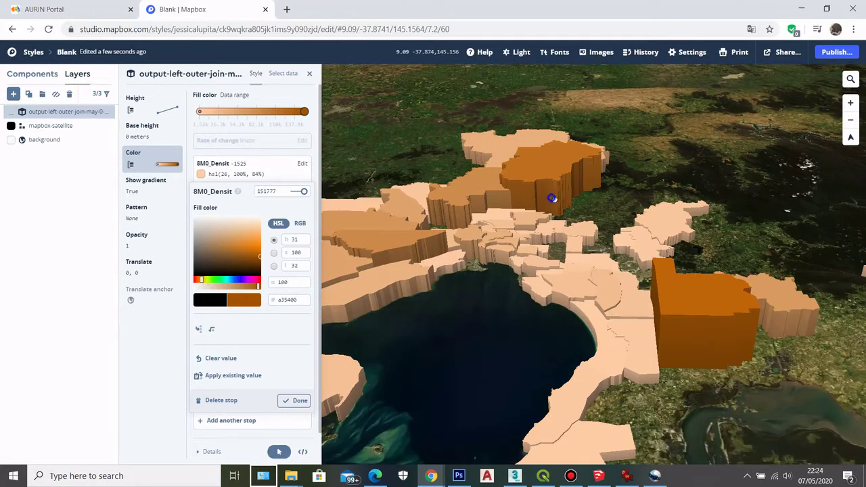
{"action": "left_click_drag", "start_coordinate": [554, 197], "coordinate": [545, 180]}
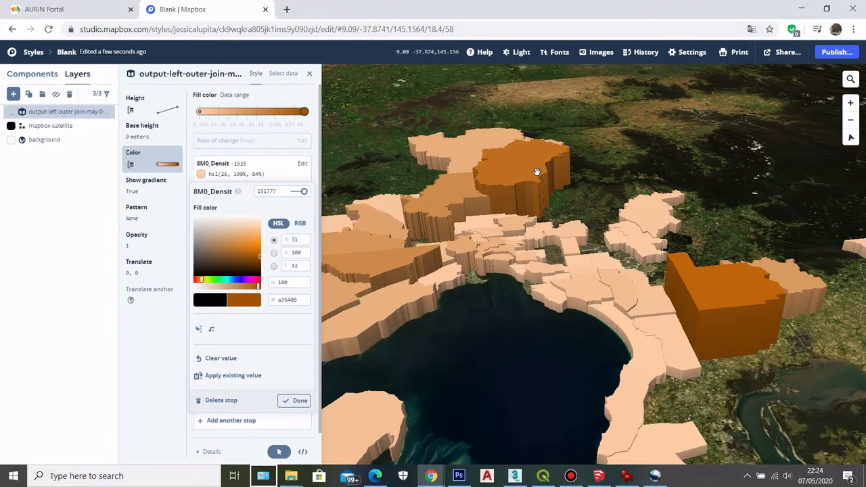
{"action": "scroll", "coordinate": [563, 163], "scroll_direction": "down", "scroll_amount": 4}
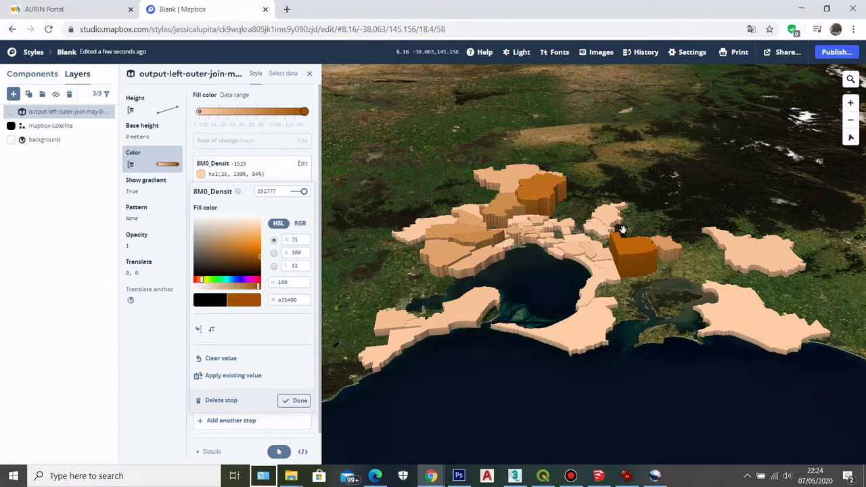
{"action": "scroll", "coordinate": [622, 230], "scroll_direction": "up", "scroll_amount": 3}
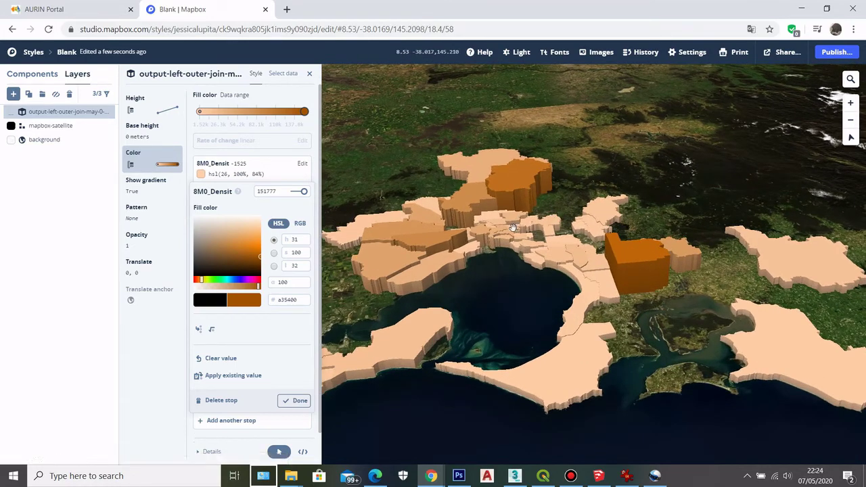
{"action": "scroll", "coordinate": [505, 188], "scroll_direction": "up", "scroll_amount": 3}
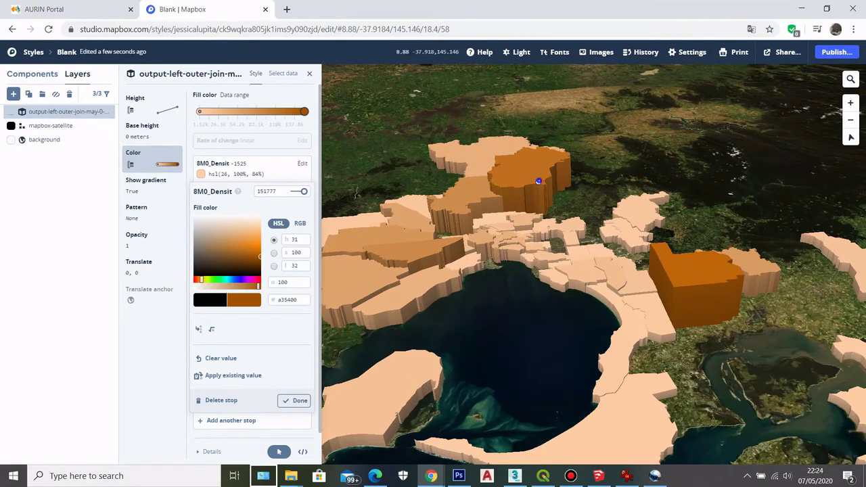
{"action": "left_click_drag", "start_coordinate": [538, 180], "coordinate": [548, 232]}
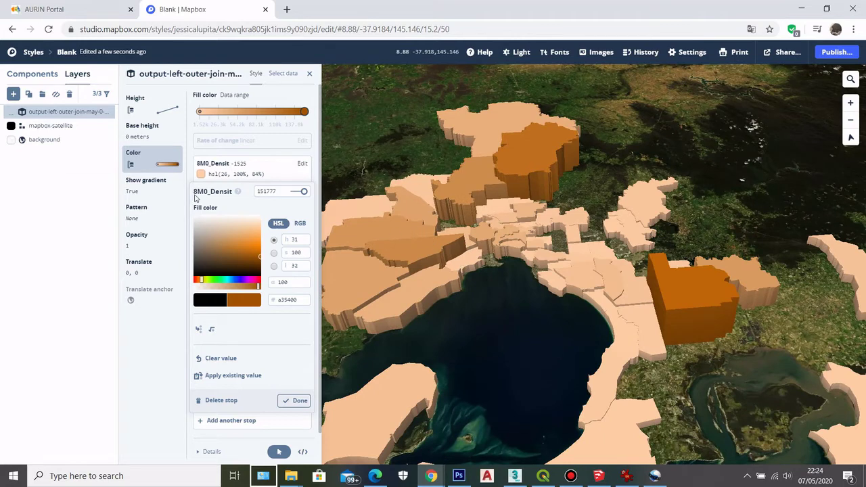
{"action": "left_click", "coordinate": [81, 191]}
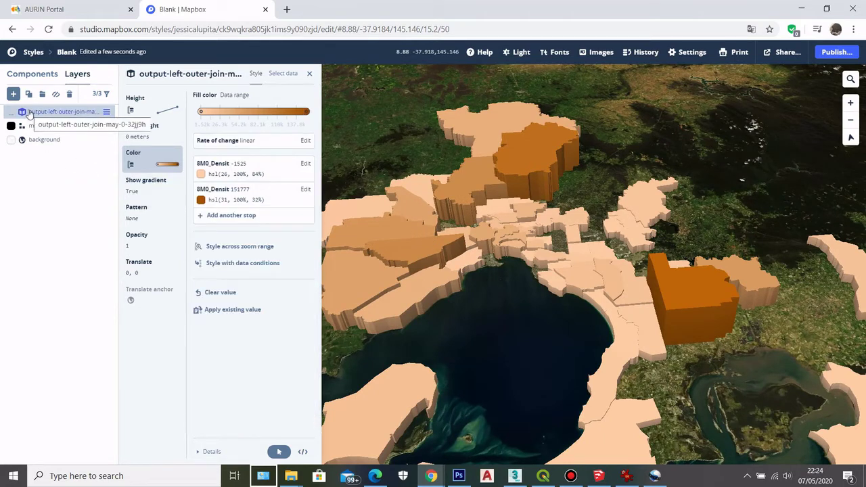
- Add a new layer from the VIC_DELWP_-_Victoria_in_Futur-6e256v source using its polygon data
{"action": "left_click", "coordinate": [13, 95]}
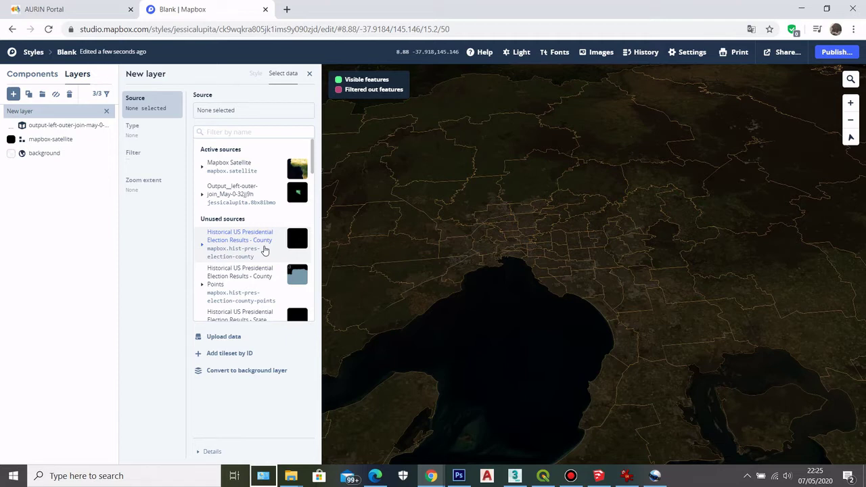
{"action": "scroll", "coordinate": [259, 257], "scroll_direction": "down", "scroll_amount": 3}
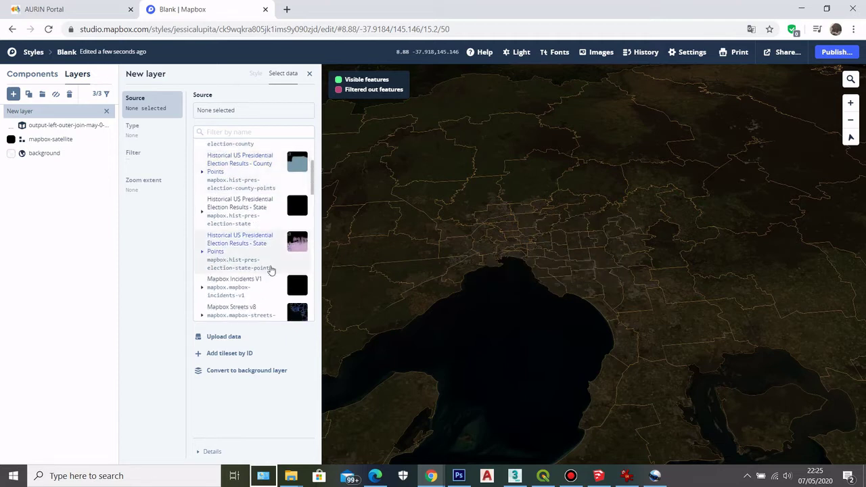
{"action": "scroll", "coordinate": [258, 234], "scroll_direction": "down", "scroll_amount": 3}
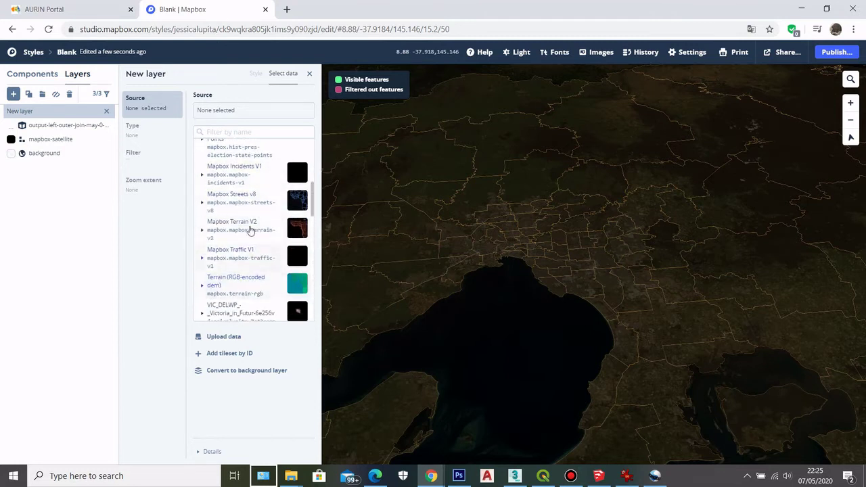
{"action": "scroll", "coordinate": [254, 264], "scroll_direction": "down", "scroll_amount": 1}
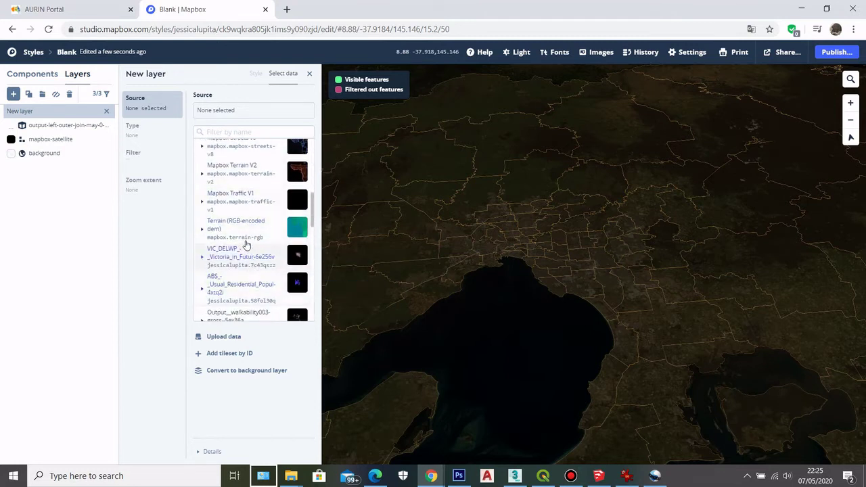
{"action": "scroll", "coordinate": [249, 270], "scroll_direction": "down", "scroll_amount": 2}
{"action": "scroll", "coordinate": [251, 257], "scroll_direction": "down", "scroll_amount": 2}
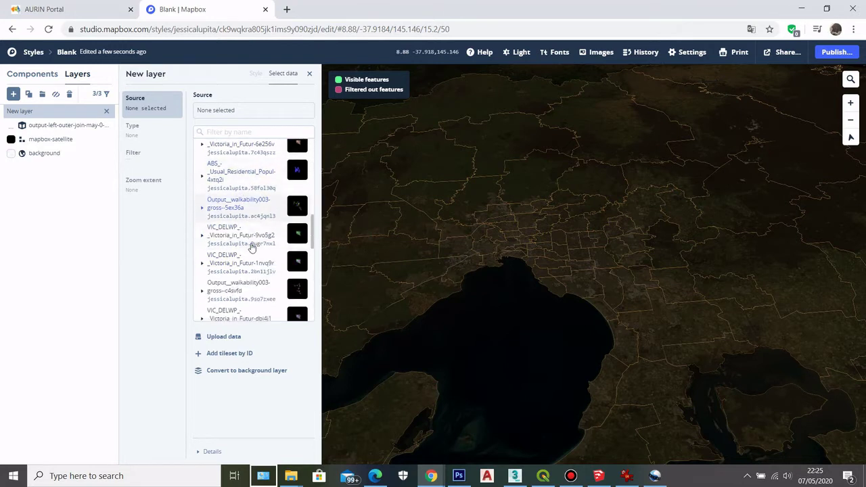
{"action": "left_click", "coordinate": [248, 247]}
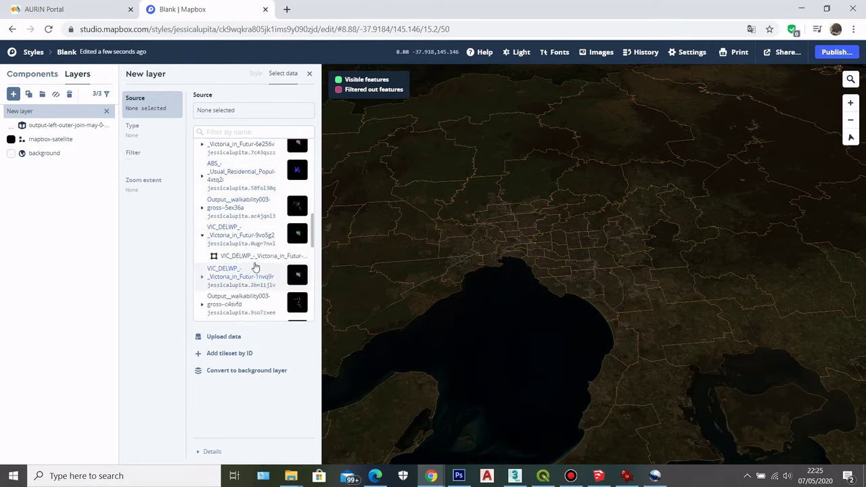
{"action": "scroll", "coordinate": [255, 265], "scroll_direction": "up", "scroll_amount": 2}
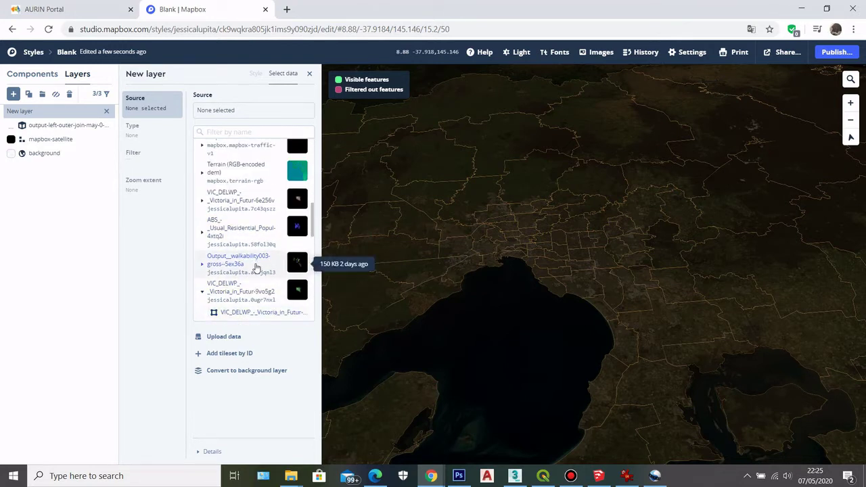
{"action": "left_click", "coordinate": [203, 203]}
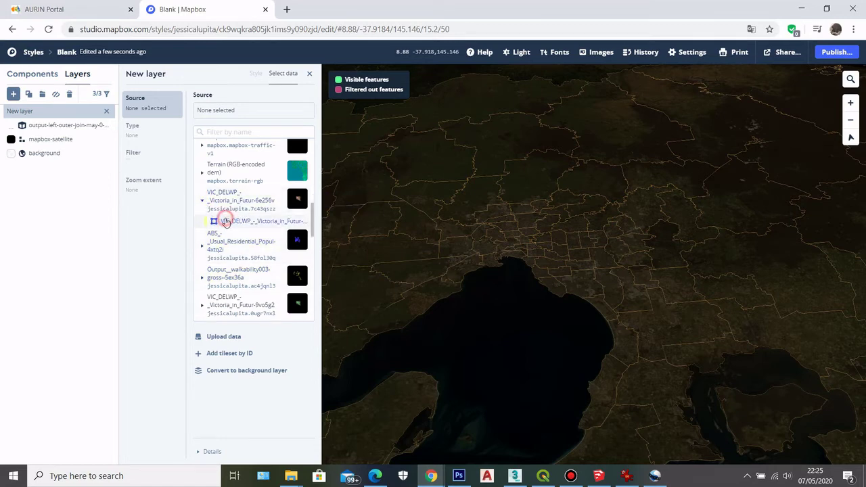
{"action": "left_click", "coordinate": [225, 221]}
- Examine the coverage of the new Victoria in Future layer's areas around Melbourne
{"action": "left_click", "coordinate": [472, 257]}
{"action": "left_click_drag", "start_coordinate": [472, 257], "coordinate": [457, 211]}
{"action": "scroll", "coordinate": [518, 216], "scroll_direction": "up", "scroll_amount": 2}
{"action": "left_click", "coordinate": [541, 253]}
{"action": "scroll", "coordinate": [536, 246], "scroll_direction": "up", "scroll_amount": 1}
{"action": "left_click_drag", "start_coordinate": [536, 245], "coordinate": [507, 250]}
{"action": "left_click", "coordinate": [611, 271]}
{"action": "scroll", "coordinate": [603, 280], "scroll_direction": "down", "scroll_amount": 3}
{"action": "left_click_drag", "start_coordinate": [603, 280], "coordinate": [590, 292]}
{"action": "left_click", "coordinate": [620, 278]}
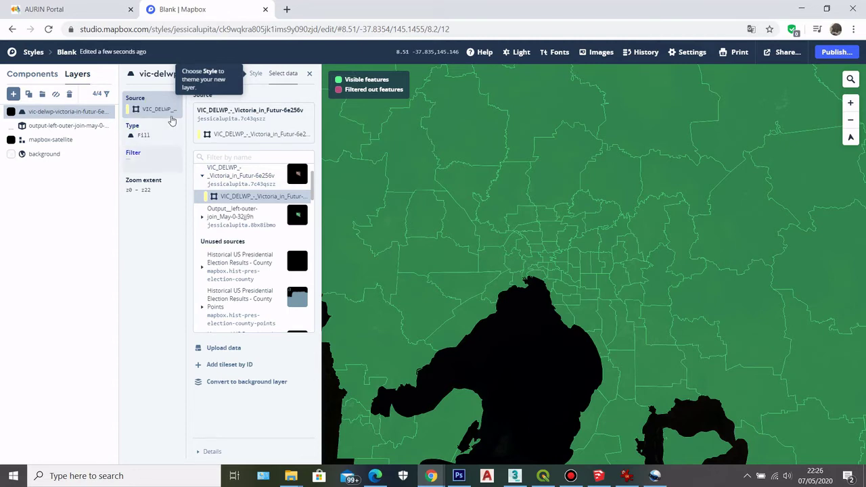
- Move the vic-delwp-victoria-in-futur layer beneath the output-left-outer-join layer and above mapbox-satellite
{"action": "left_click", "coordinate": [255, 73]}
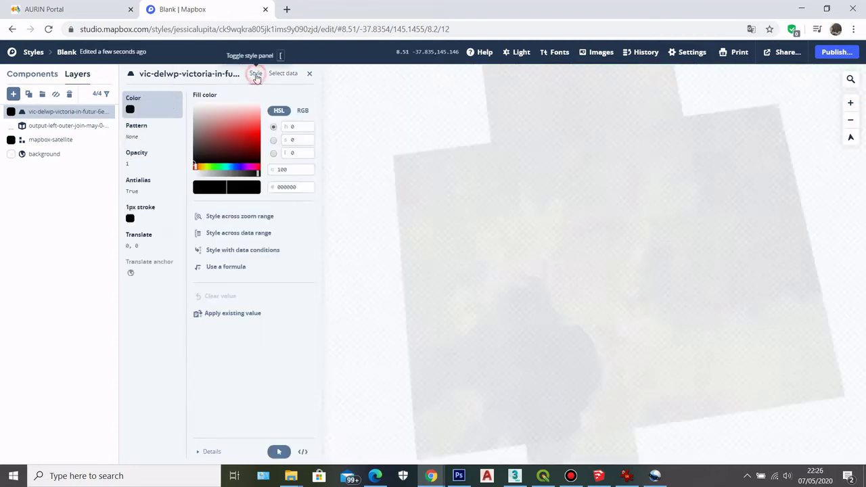
{"action": "left_click_drag", "start_coordinate": [66, 115], "coordinate": [39, 133]}
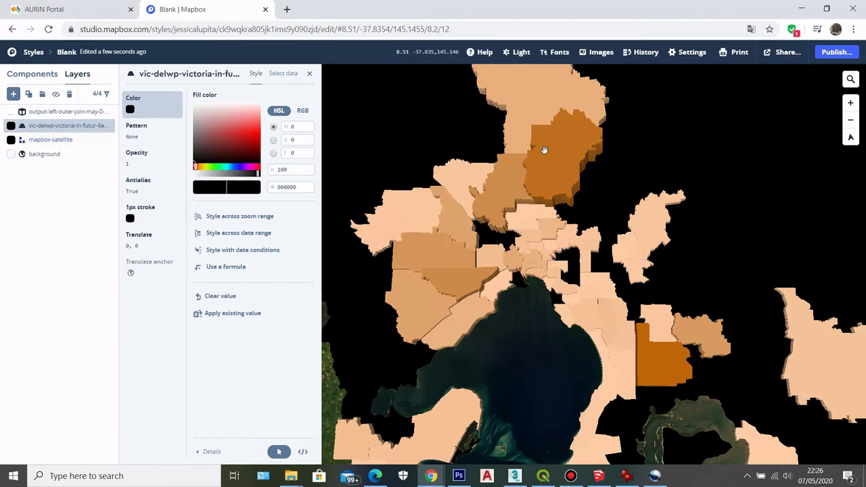
{"action": "scroll", "coordinate": [545, 192], "scroll_direction": "down", "scroll_amount": 3}
{"action": "left_click_drag", "start_coordinate": [579, 261], "coordinate": [532, 220]}
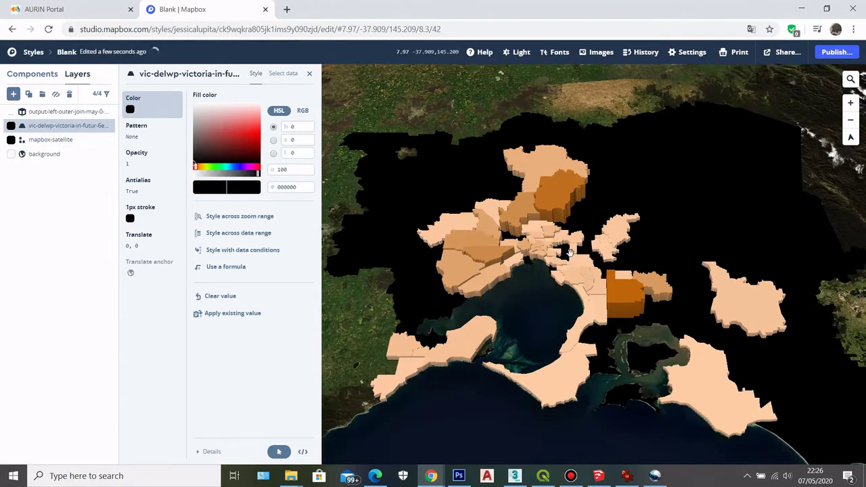
{"action": "scroll", "coordinate": [590, 263], "scroll_direction": "up", "scroll_amount": 5}
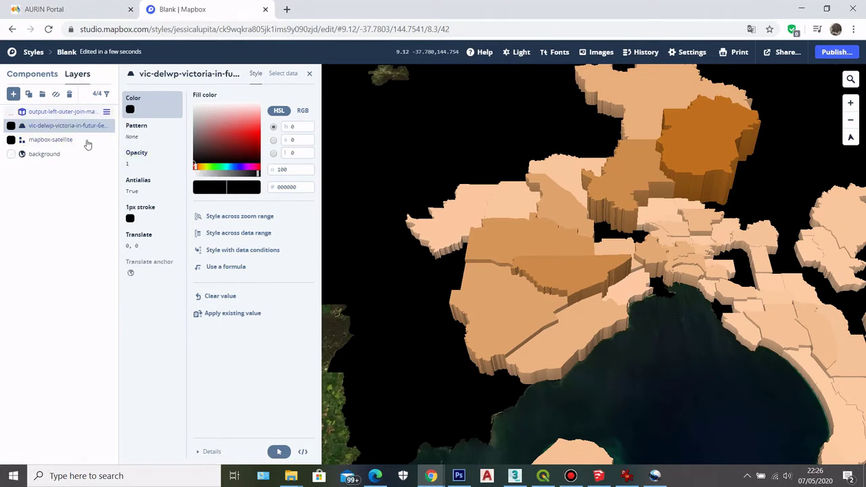
- Style the vic-delwp-victoria-in-futur layer's fill color across a data range based on the 0est_res_p field
{"action": "left_click", "coordinate": [217, 237]}
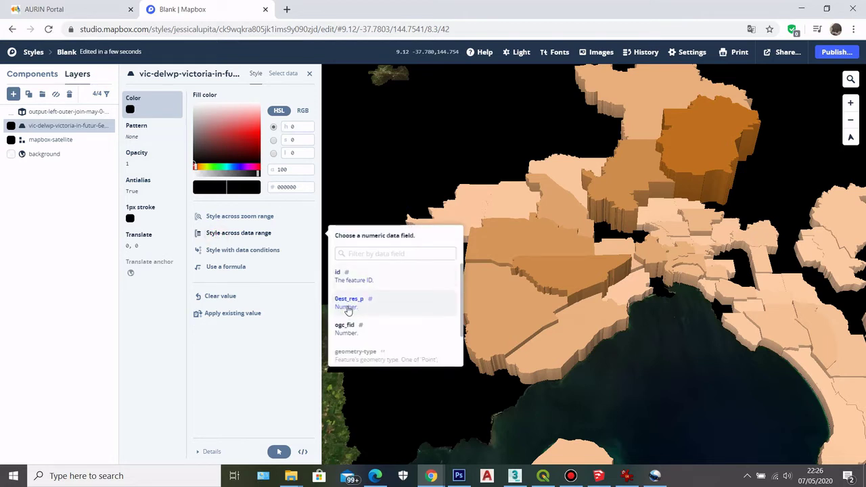
{"action": "left_click", "coordinate": [369, 304]}
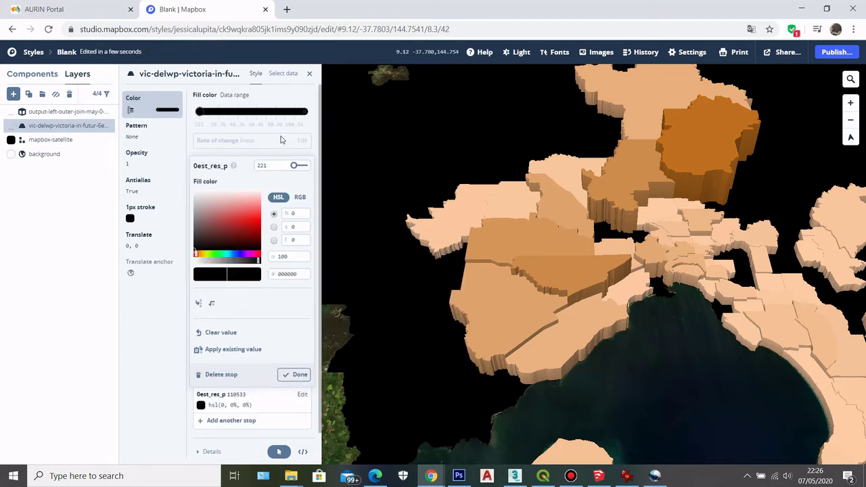
{"action": "scroll", "coordinate": [488, 350], "scroll_direction": "down", "scroll_amount": 3}
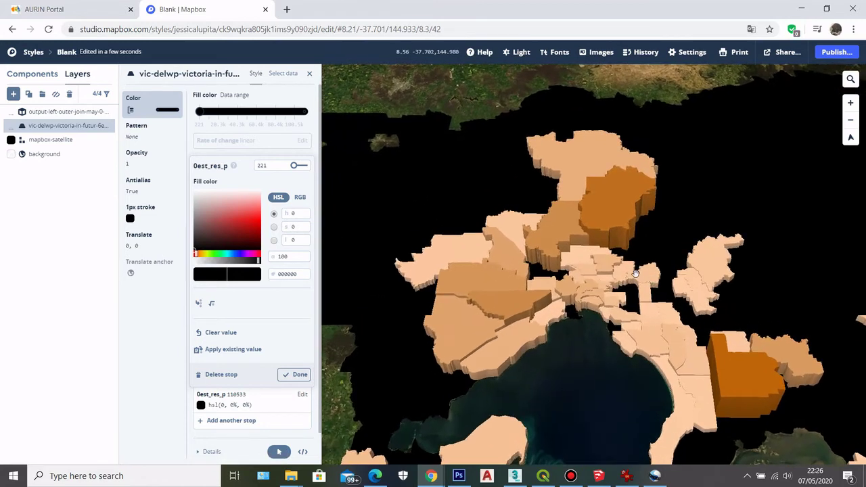
- Set the fill color of the lower 0est_res_p stop to light blue #c7f0ff at 100 alpha
{"action": "left_click_drag", "start_coordinate": [234, 253], "coordinate": [283, 199]}
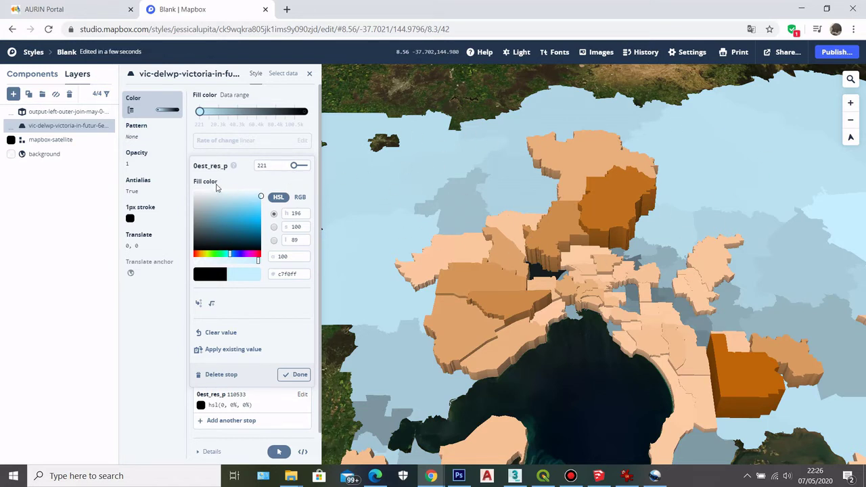
{"action": "left_click", "coordinate": [208, 157]}
{"action": "left_click", "coordinate": [229, 198]}
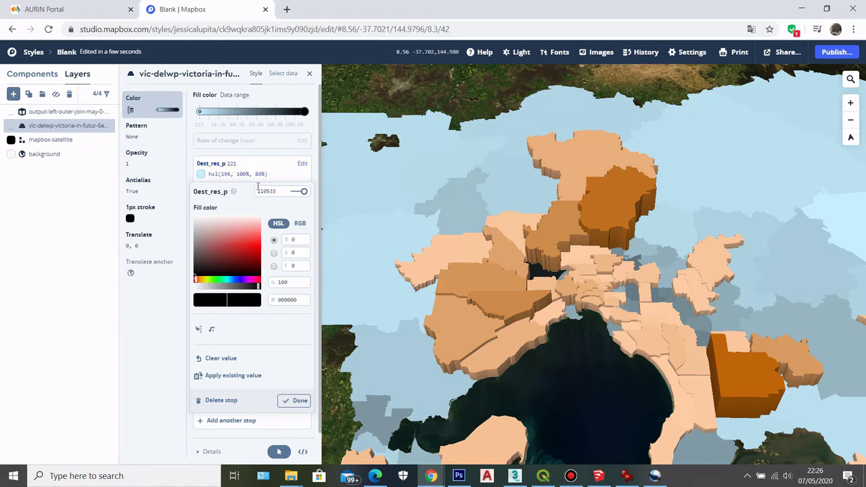
{"action": "left_click", "coordinate": [207, 164]}
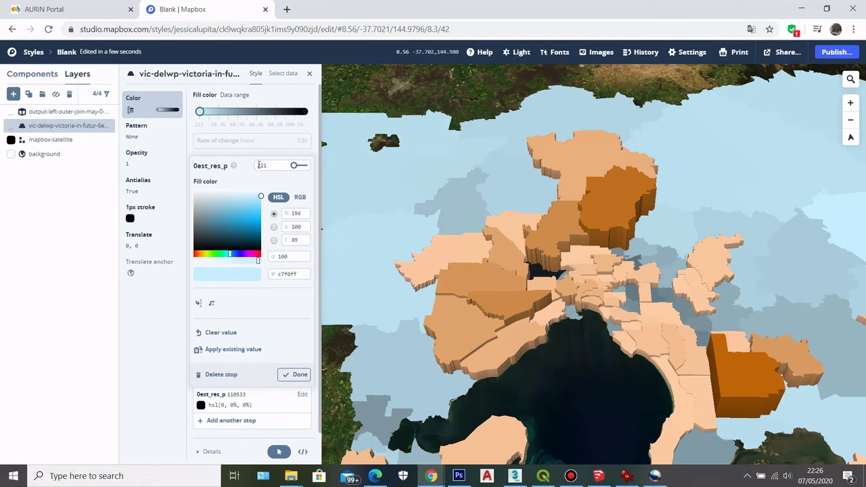
- Set the fill color of the upper 0est_res_p stop to strong blue, hsl(243, 100%, 49%)
{"action": "left_click", "coordinate": [68, 111]}
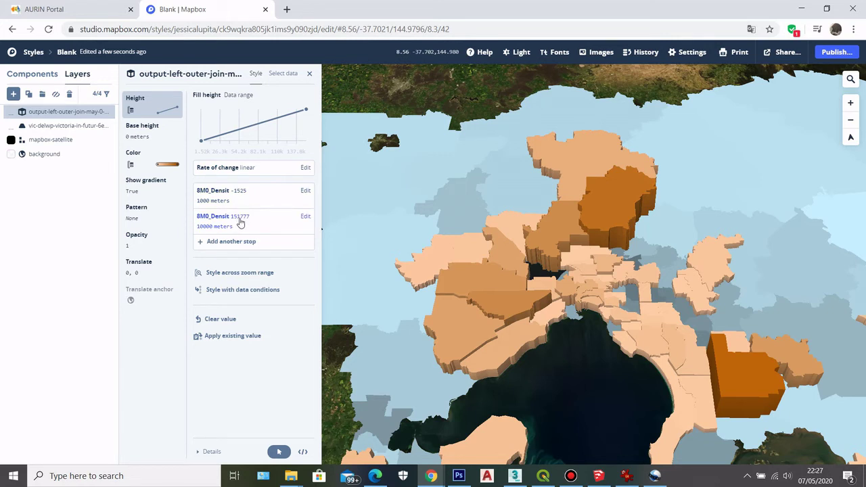
{"action": "left_click", "coordinate": [88, 126]}
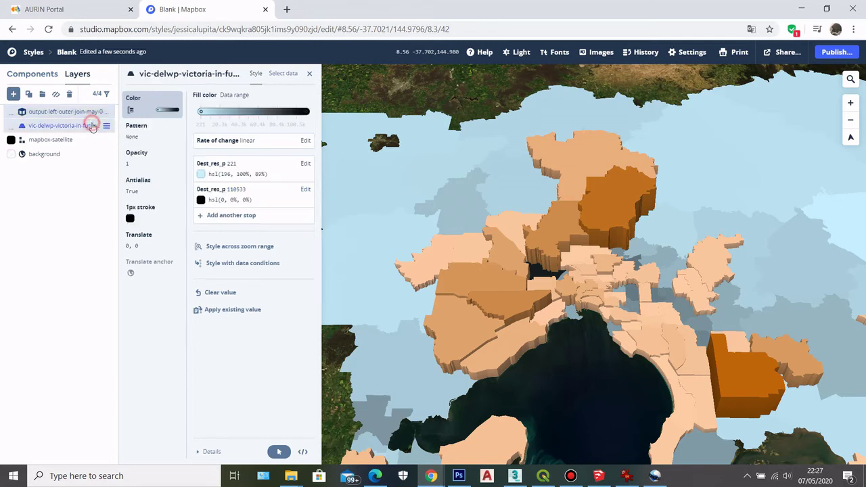
{"action": "left_click", "coordinate": [223, 195]}
{"action": "mouse_move", "coordinate": [236, 282]}
{"action": "left_mouse_down"}
{"action": "mouse_move", "coordinate": [253, 244]}
{"action": "mouse_move", "coordinate": [271, 251]}
{"action": "left_mouse_up"}
{"action": "left_click", "coordinate": [74, 247]}
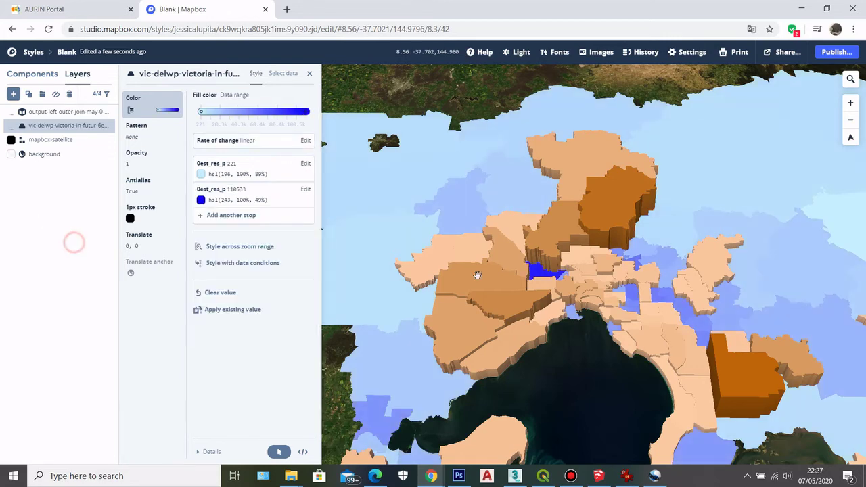
- Set the fill opacity of the output-left-outer-join extrusion layer to 0.83
{"action": "scroll", "coordinate": [477, 189], "scroll_direction": "down", "scroll_amount": 3}
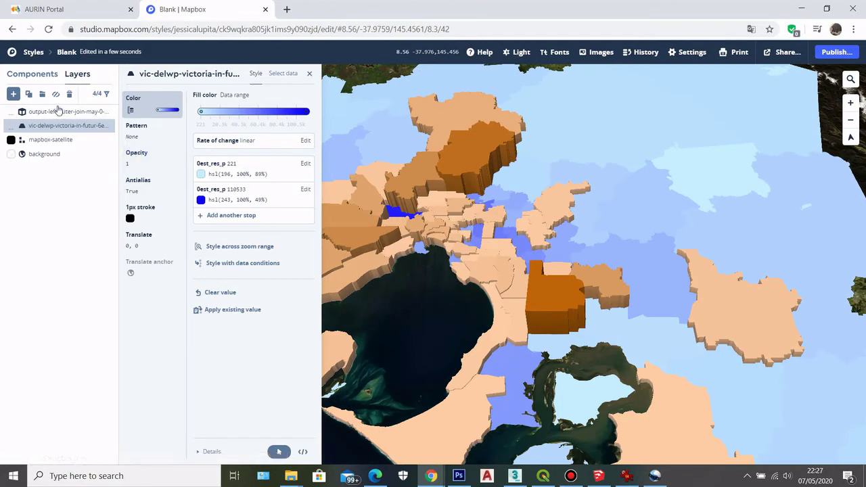
{"action": "left_click", "coordinate": [59, 111]}
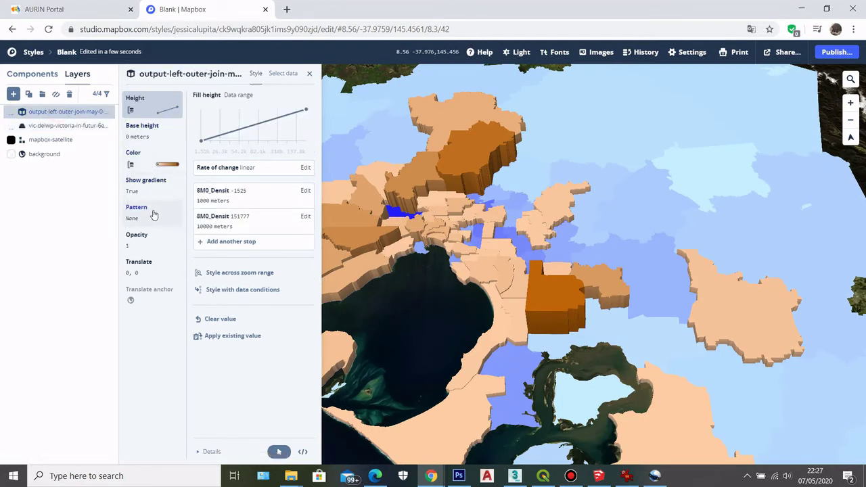
{"action": "left_click", "coordinate": [149, 234]}
{"action": "left_click_drag", "start_coordinate": [309, 110], "coordinate": [305, 113]}
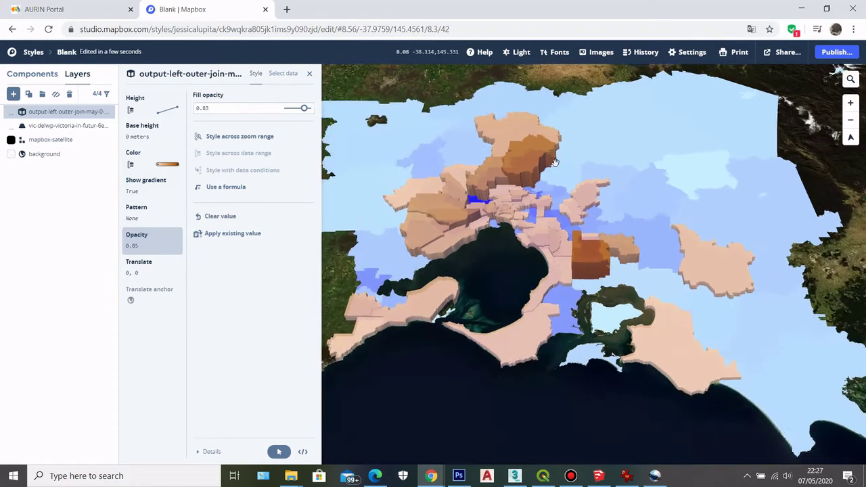
- Examine how the semi-transparent density extrusions relate to the blue population areas around inner Melbourne and the eastern suburbs
{"action": "scroll", "coordinate": [492, 166], "scroll_direction": "up", "scroll_amount": 5}
{"action": "scroll", "coordinate": [484, 189], "scroll_direction": "down", "scroll_amount": 2}
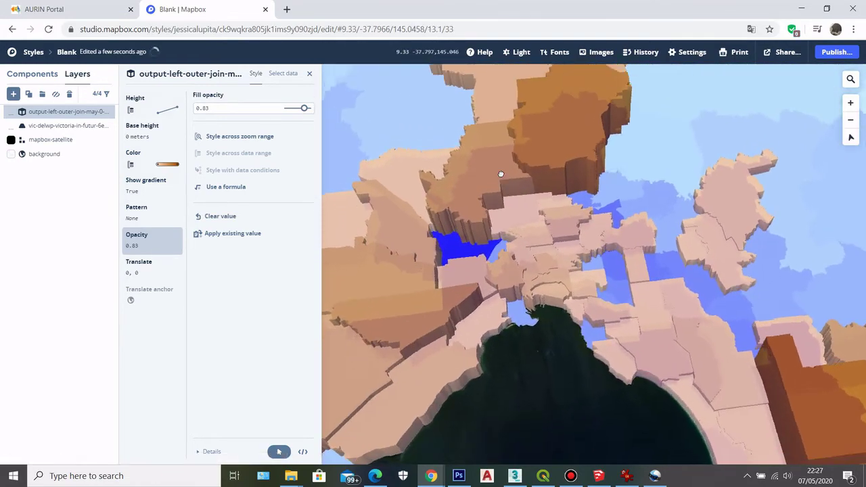
{"action": "scroll", "coordinate": [475, 217], "scroll_direction": "up", "scroll_amount": 7}
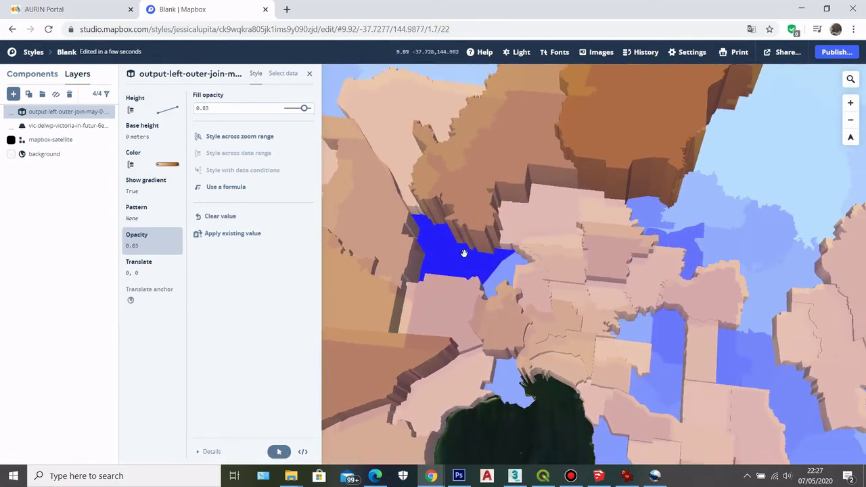
{"action": "scroll", "coordinate": [444, 240], "scroll_direction": "down", "scroll_amount": 3}
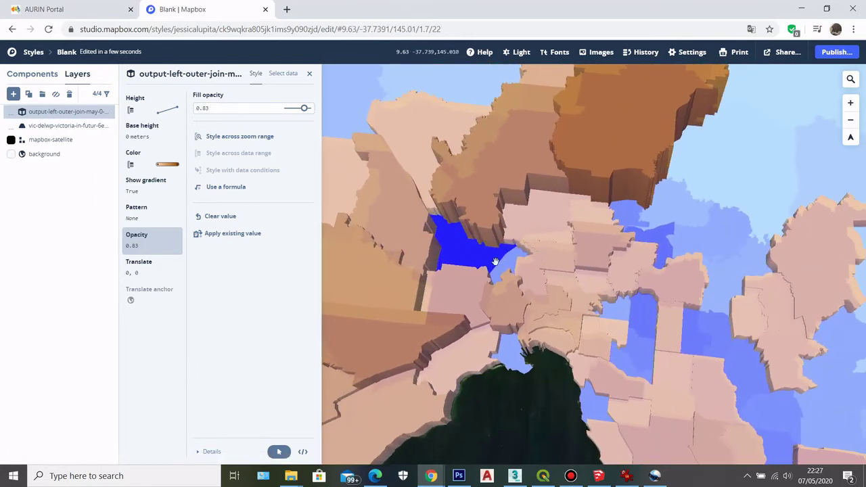
{"action": "scroll", "coordinate": [445, 238], "scroll_direction": "down", "scroll_amount": 1}
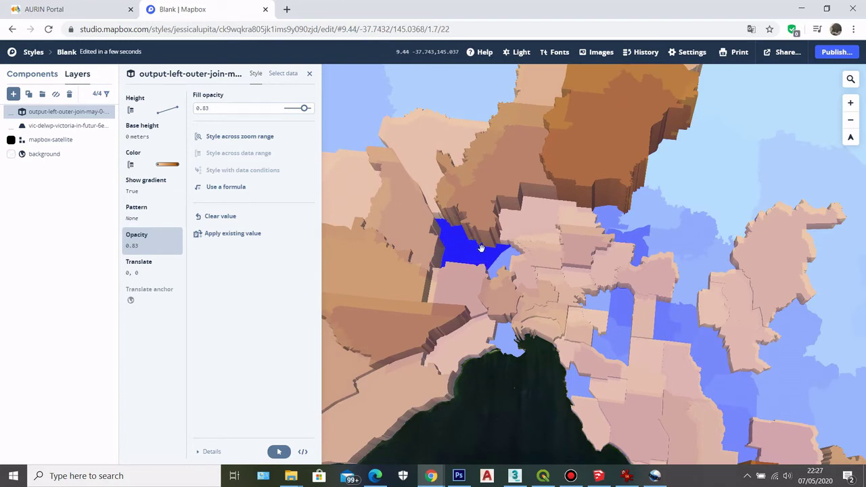
{"action": "scroll", "coordinate": [497, 258], "scroll_direction": "up", "scroll_amount": 4}
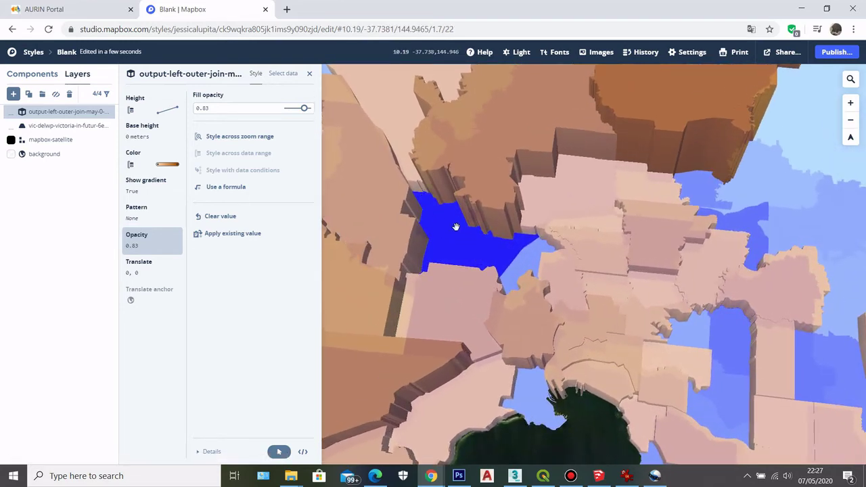
{"action": "scroll", "coordinate": [500, 257], "scroll_direction": "down", "scroll_amount": 7}
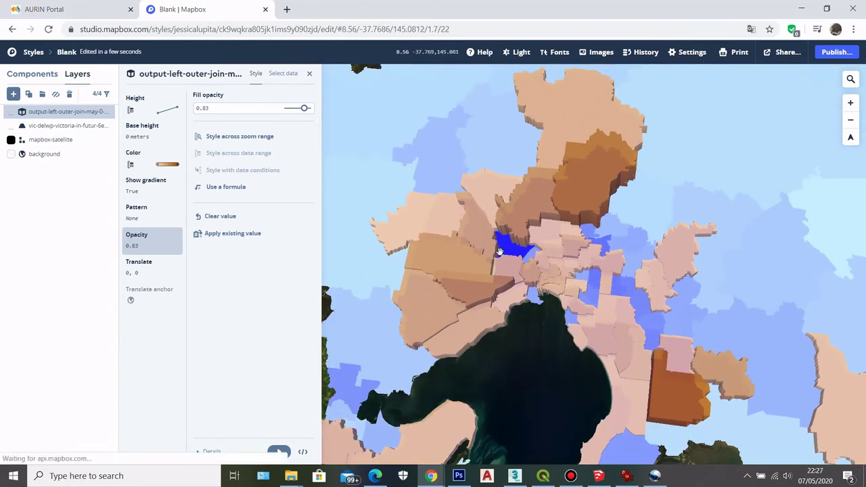
{"action": "scroll", "coordinate": [513, 278], "scroll_direction": "up", "scroll_amount": 4}
{"action": "scroll", "coordinate": [514, 278], "scroll_direction": "up", "scroll_amount": 5}
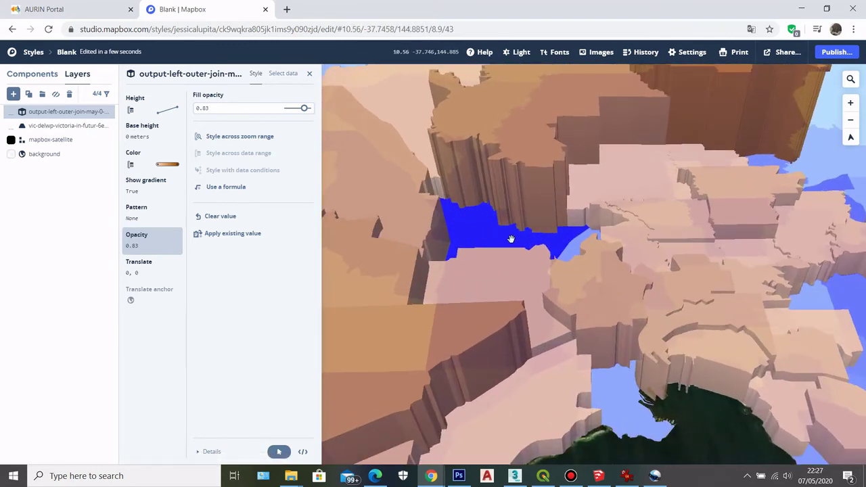
{"action": "left_click_drag", "start_coordinate": [530, 234], "coordinate": [575, 218]}
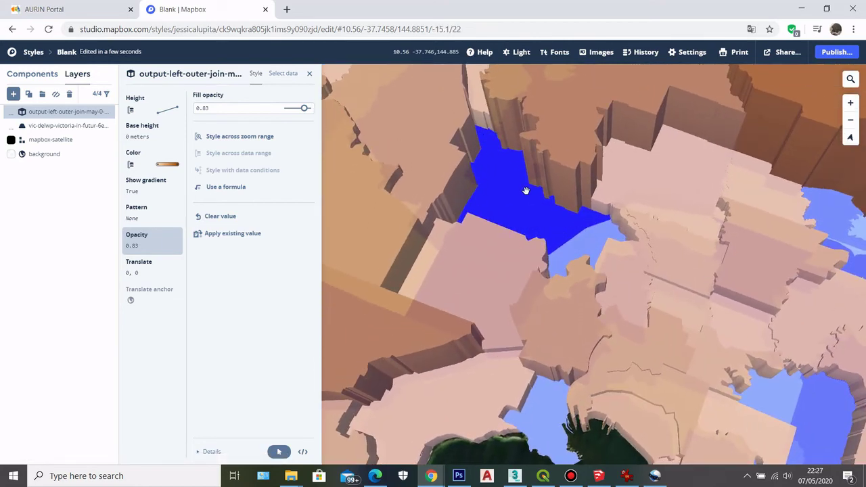
{"action": "scroll", "coordinate": [548, 238], "scroll_direction": "down", "scroll_amount": 3}
{"action": "left_click_drag", "start_coordinate": [567, 215], "coordinate": [539, 222]}
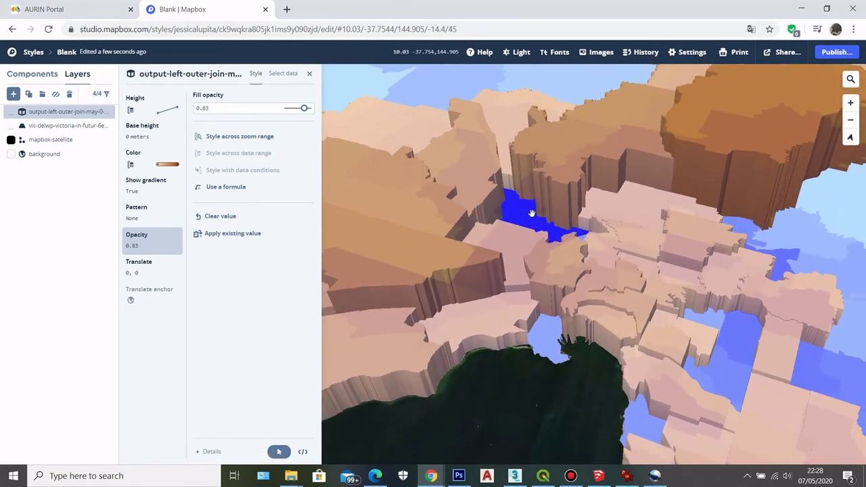
{"action": "scroll", "coordinate": [533, 209], "scroll_direction": "down", "scroll_amount": 6}
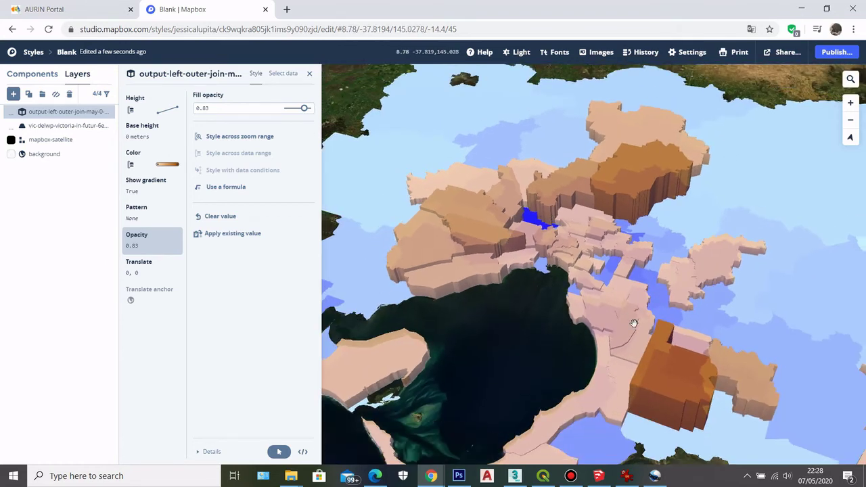
{"action": "left_click_drag", "start_coordinate": [532, 176], "coordinate": [440, 149]}
{"action": "scroll", "coordinate": [440, 148], "scroll_direction": "up", "scroll_amount": 4}
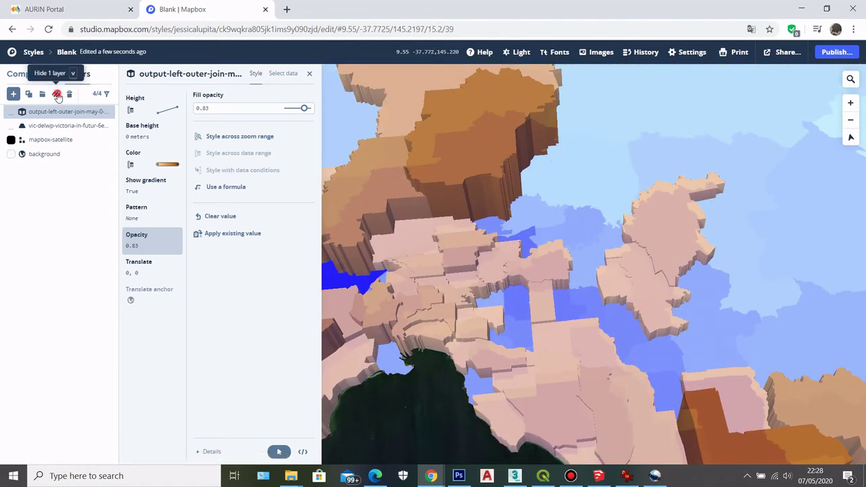
- Hide the output-left-outer-join extrusion layer and inspect the population fill colors beneath it
{"action": "left_click", "coordinate": [56, 94]}
{"action": "left_click", "coordinate": [57, 94]}
{"action": "left_click", "coordinate": [57, 94]}
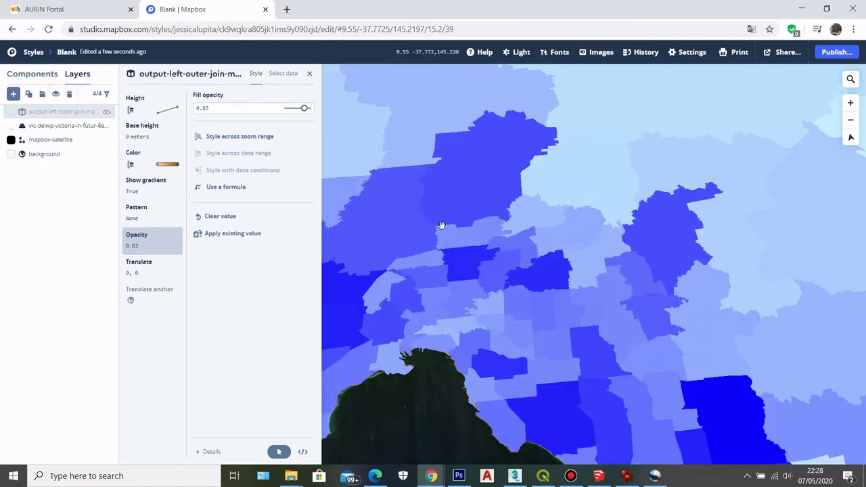
{"action": "scroll", "coordinate": [417, 192], "scroll_direction": "up", "scroll_amount": 2}
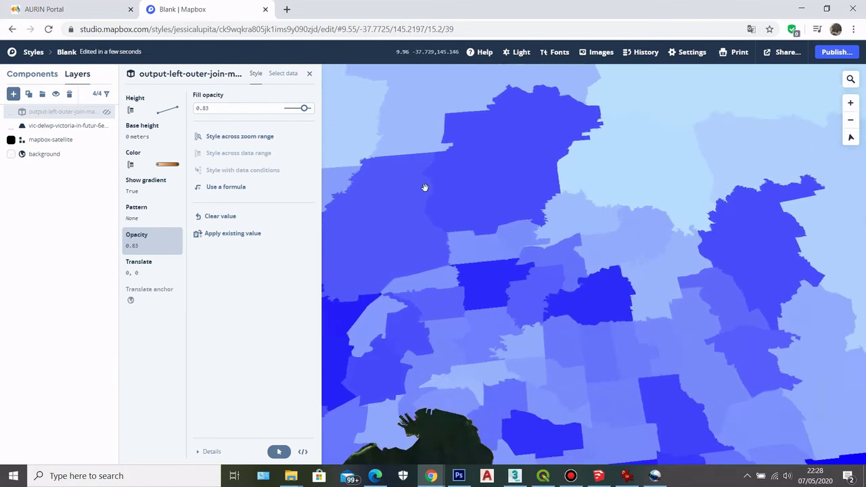
{"action": "scroll", "coordinate": [474, 189], "scroll_direction": "down", "scroll_amount": 1}
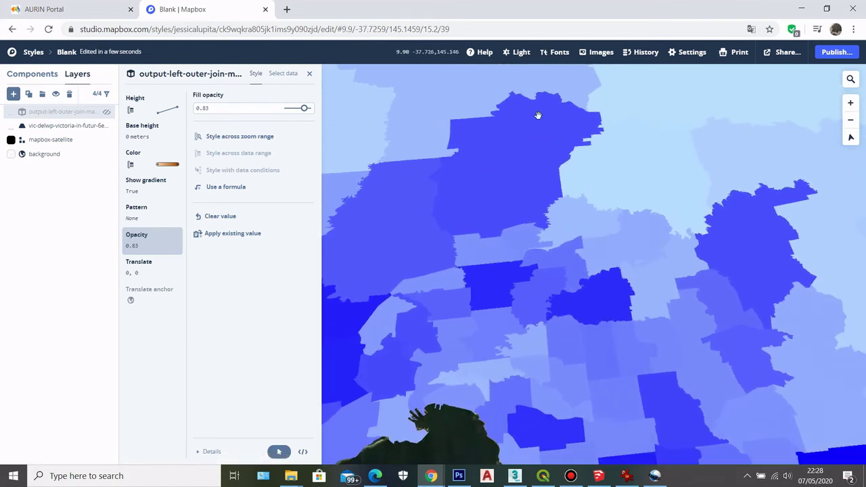
- Make the hidden output-left-outer-join extrusion layer visible again
{"action": "left_click", "coordinate": [106, 112]}
{"action": "left_click", "coordinate": [102, 113]}
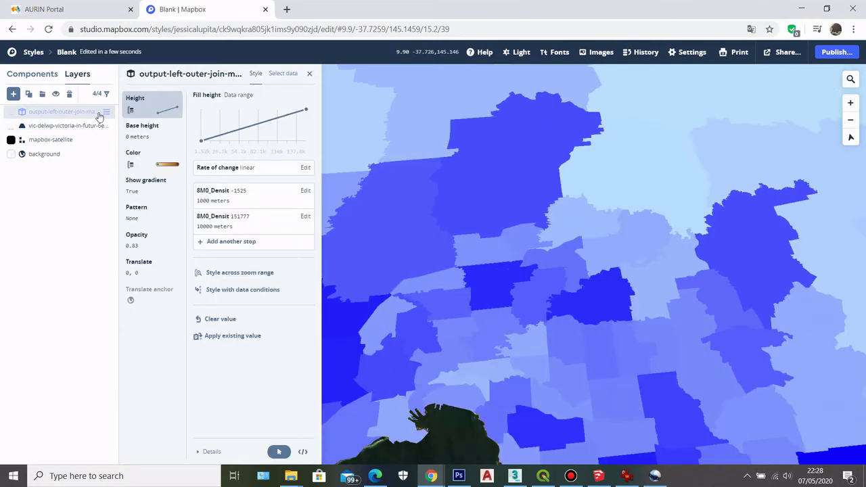
{"action": "left_click", "coordinate": [55, 94]}
- Examine the density extrusions together with the population fill across the whole Melbourne region from several tilted and rotated angles
{"action": "left_click_drag", "start_coordinate": [531, 203], "coordinate": [562, 231]}
{"action": "scroll", "coordinate": [472, 161], "scroll_direction": "down", "scroll_amount": 5}
{"action": "scroll", "coordinate": [567, 208], "scroll_direction": "down", "scroll_amount": 3}
{"action": "scroll", "coordinate": [564, 227], "scroll_direction": "up", "scroll_amount": 1}
{"action": "scroll", "coordinate": [525, 224], "scroll_direction": "up", "scroll_amount": 3}
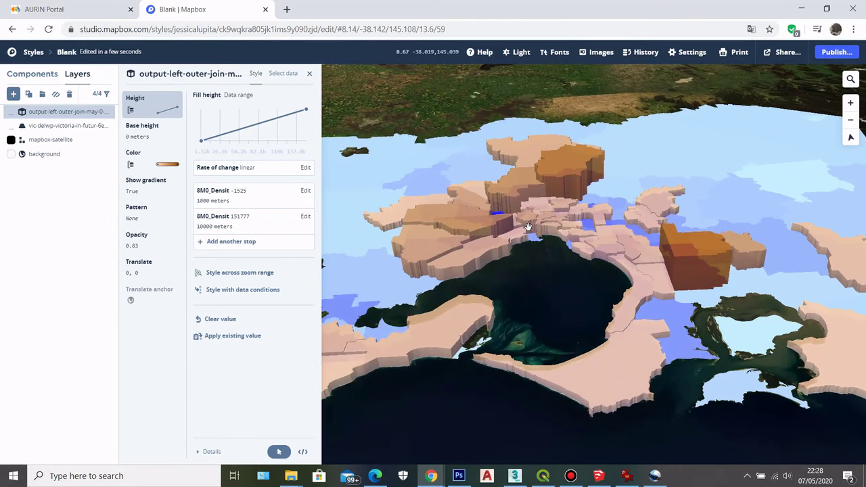
{"action": "scroll", "coordinate": [572, 251], "scroll_direction": "down", "scroll_amount": 3}
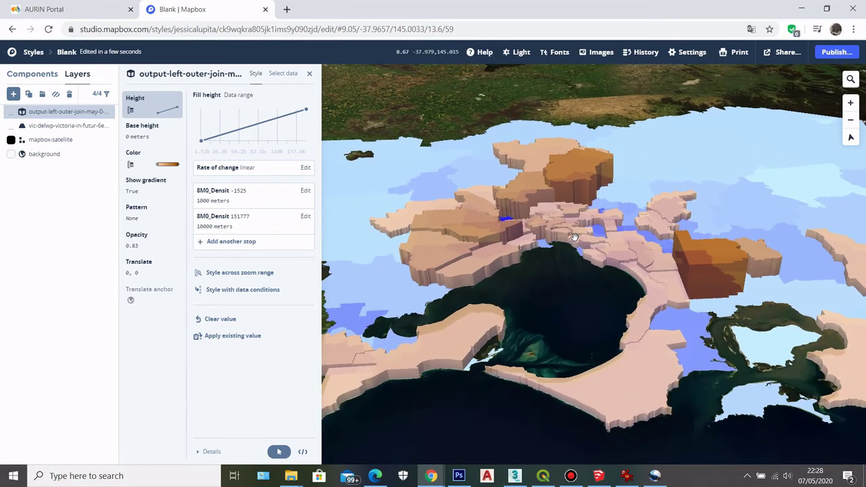
{"action": "left_click_drag", "start_coordinate": [562, 217], "coordinate": [579, 230]}
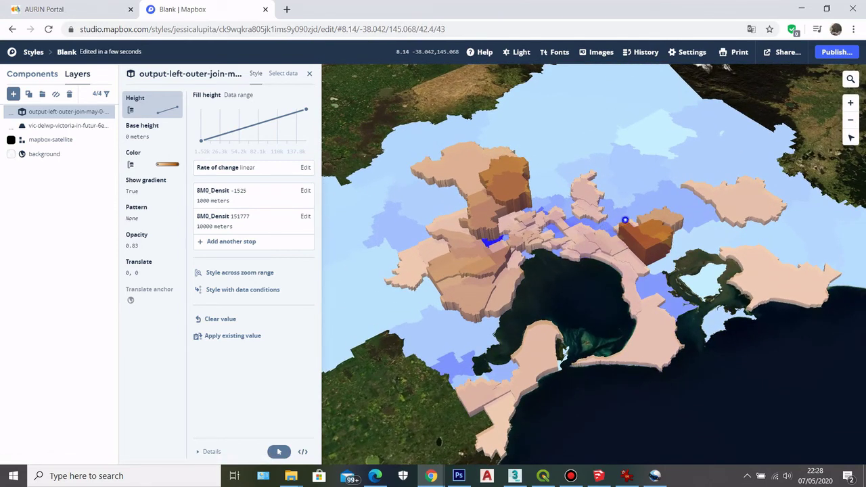
{"action": "left_click_drag", "start_coordinate": [624, 220], "coordinate": [622, 225]}
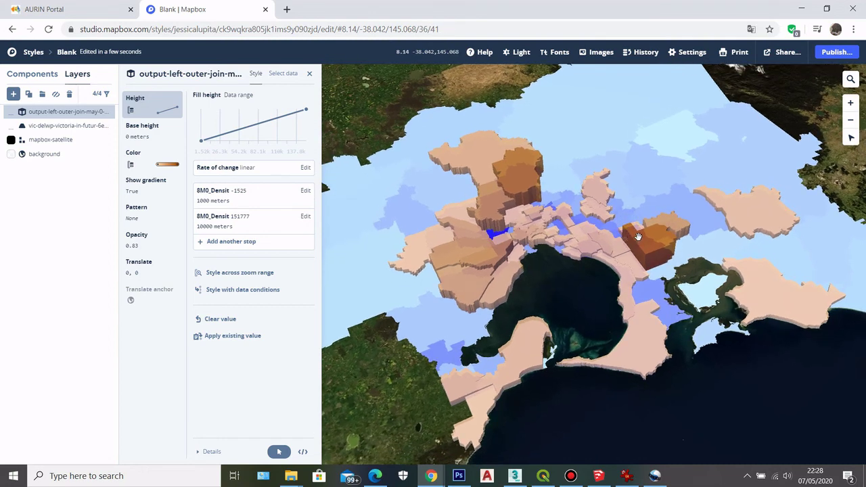